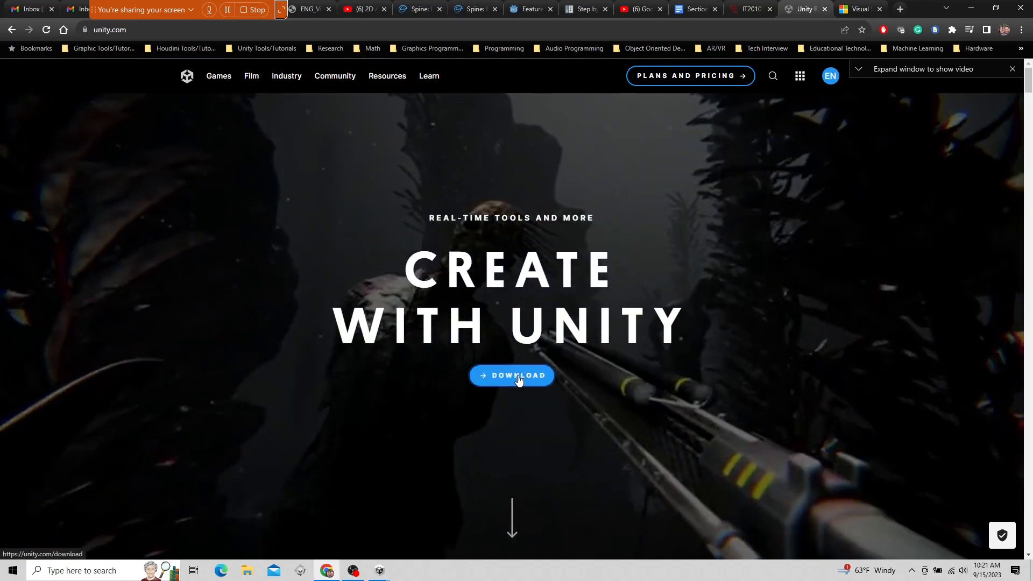
Open the Unity download page and look at the signed-in account's menu.
click(519, 376)
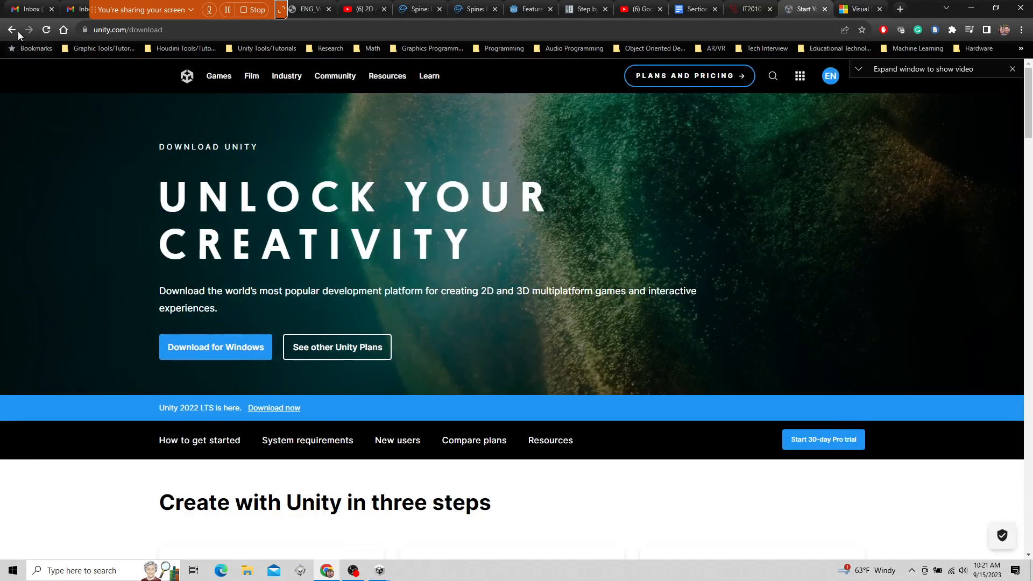
click(833, 78)
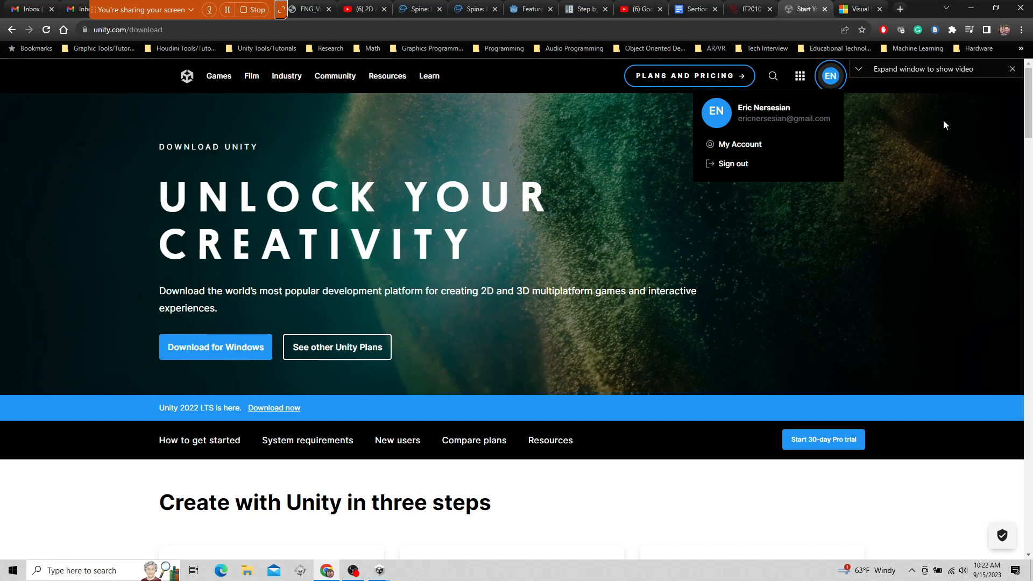
click(820, 303)
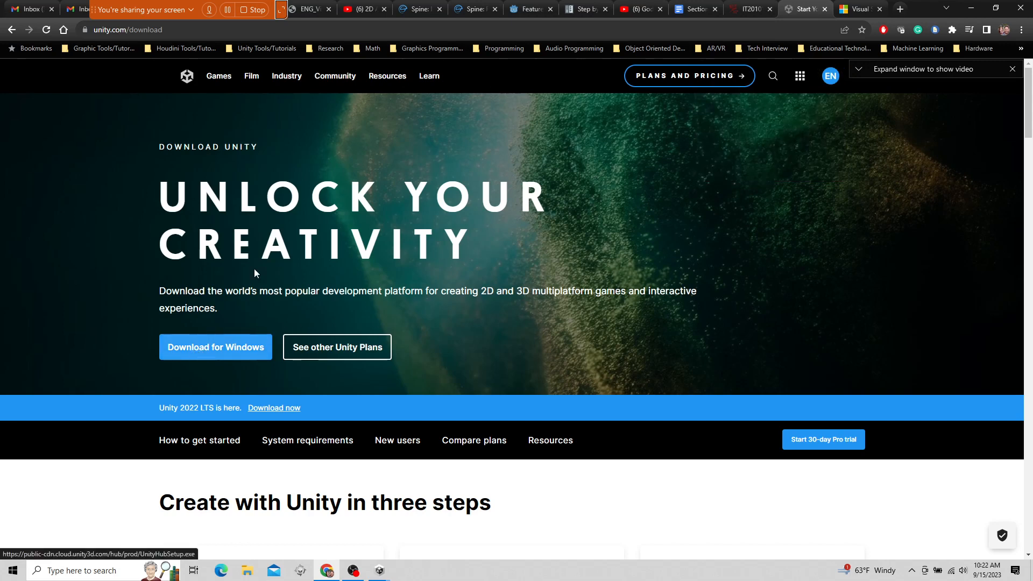
Examine the download page's Unity 2022 LTS release, the other available releases and the Unity Hub download options for each operating system.
scroll(282, 241, down, 1)
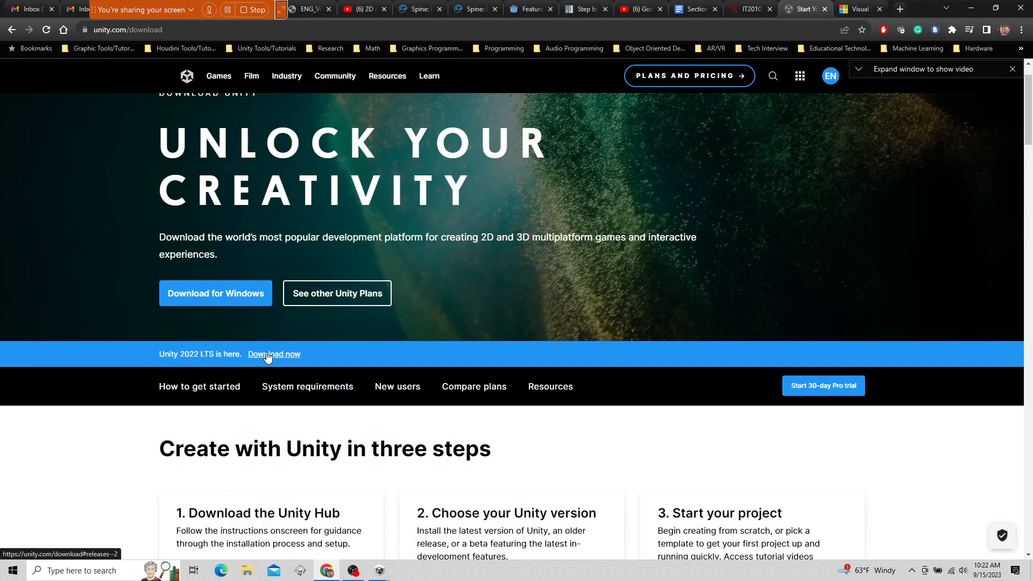
scroll(467, 300, down, 7)
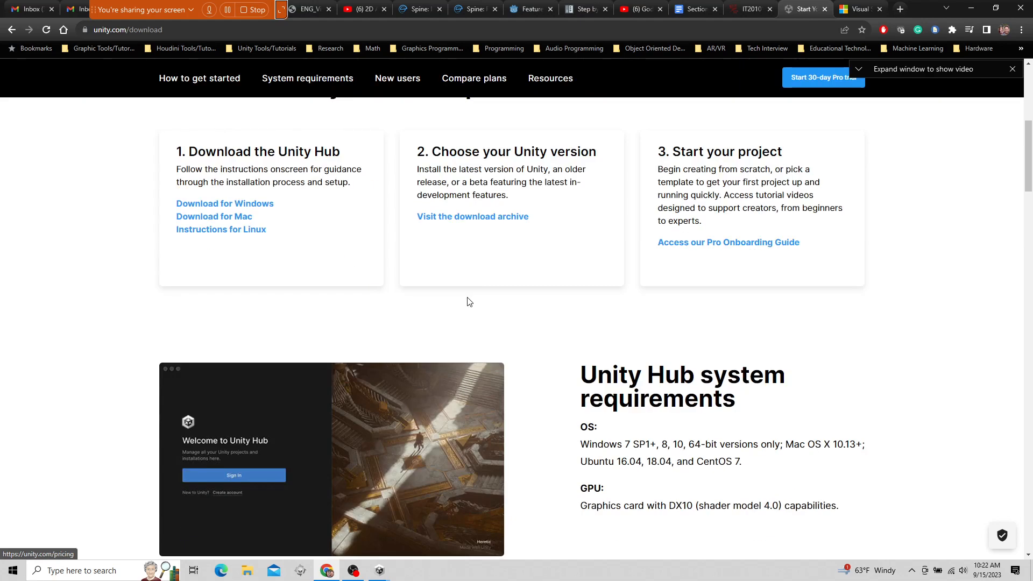
scroll(466, 298, up, 2)
scroll(466, 297, up, 5)
click(276, 355)
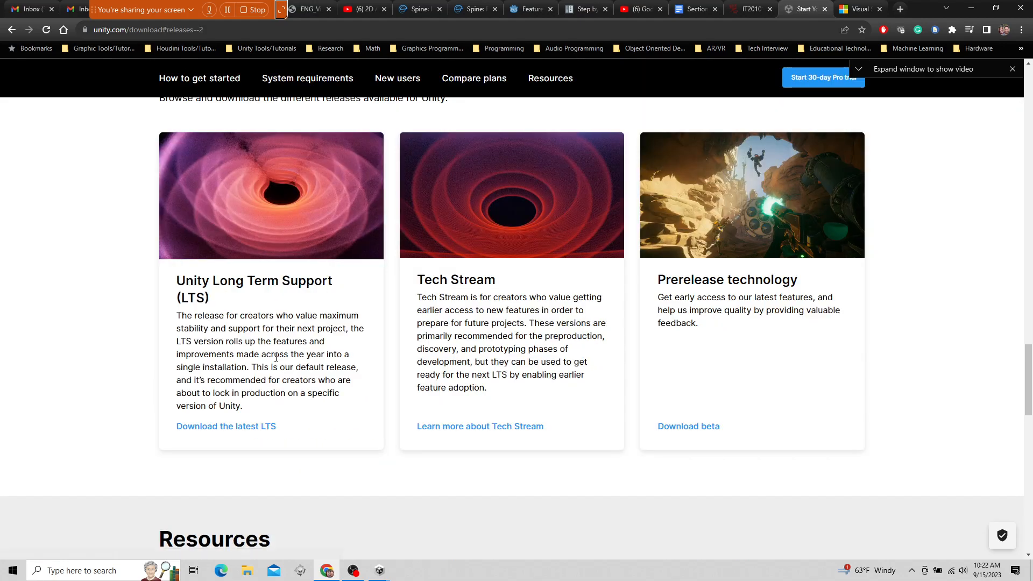
scroll(390, 333, up, 5)
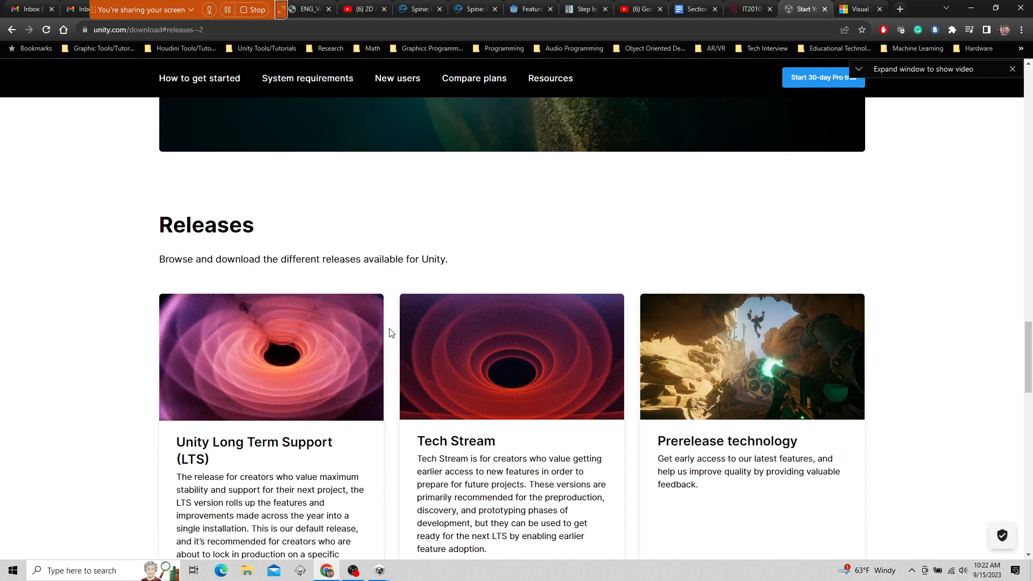
scroll(389, 333, up, 2)
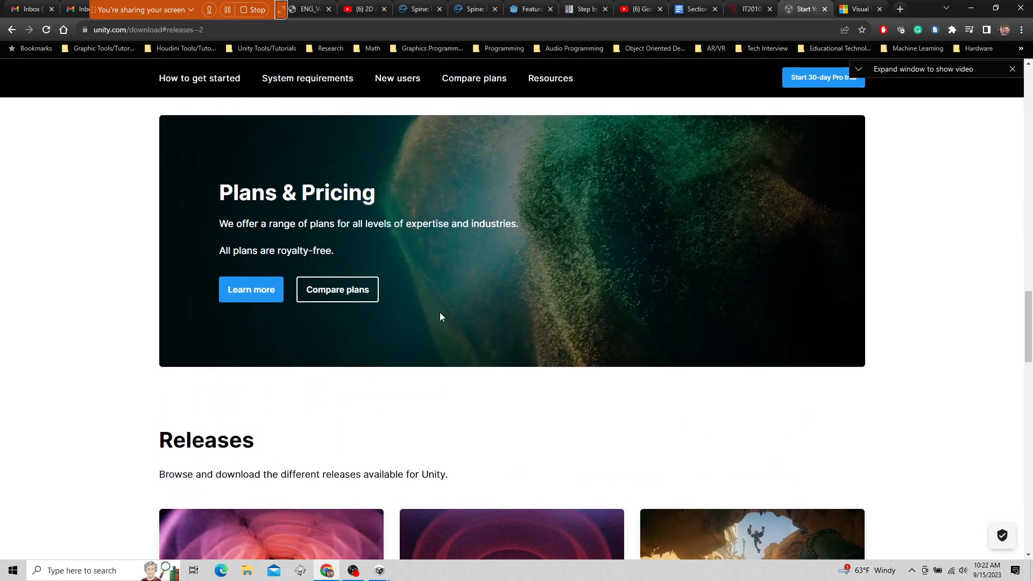
scroll(441, 316, down, 9)
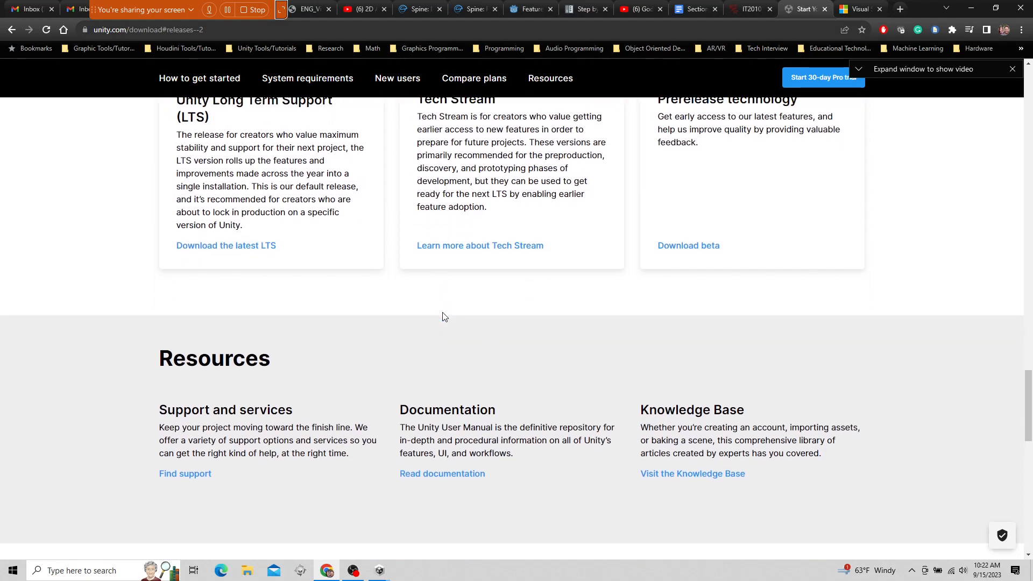
scroll(443, 317, down, 7)
scroll(444, 317, up, 18)
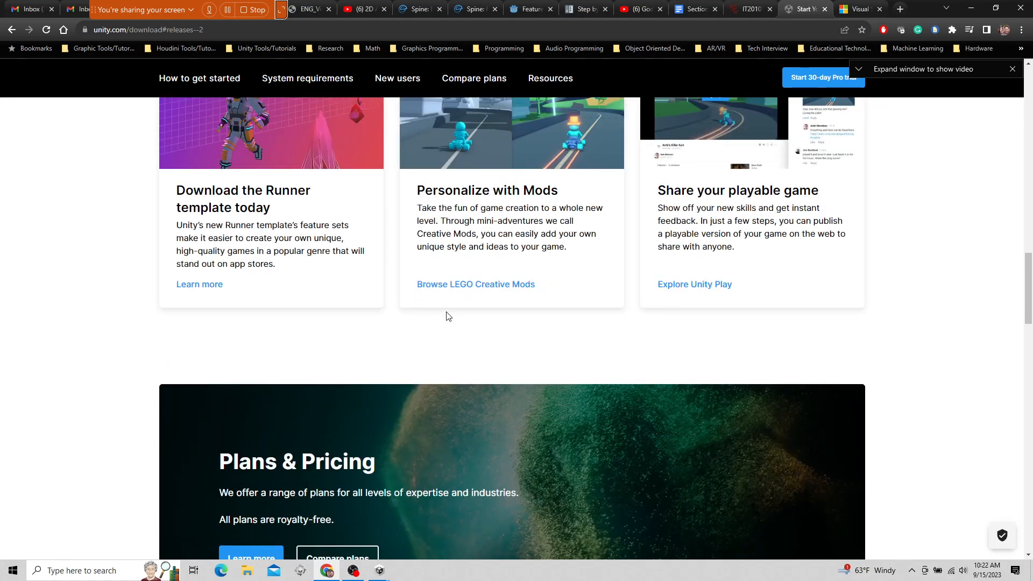
scroll(445, 317, up, 15)
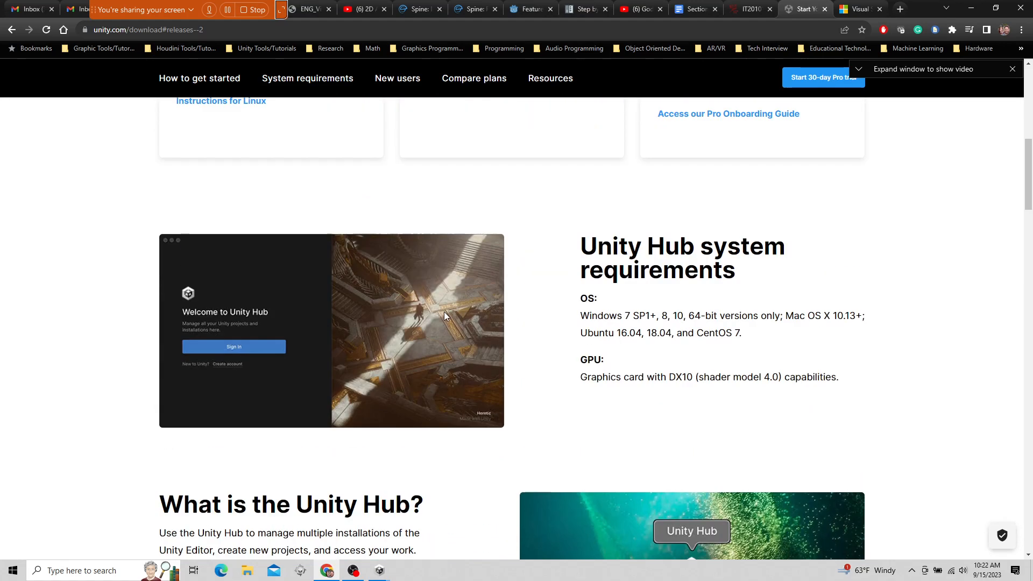
scroll(443, 317, up, 5)
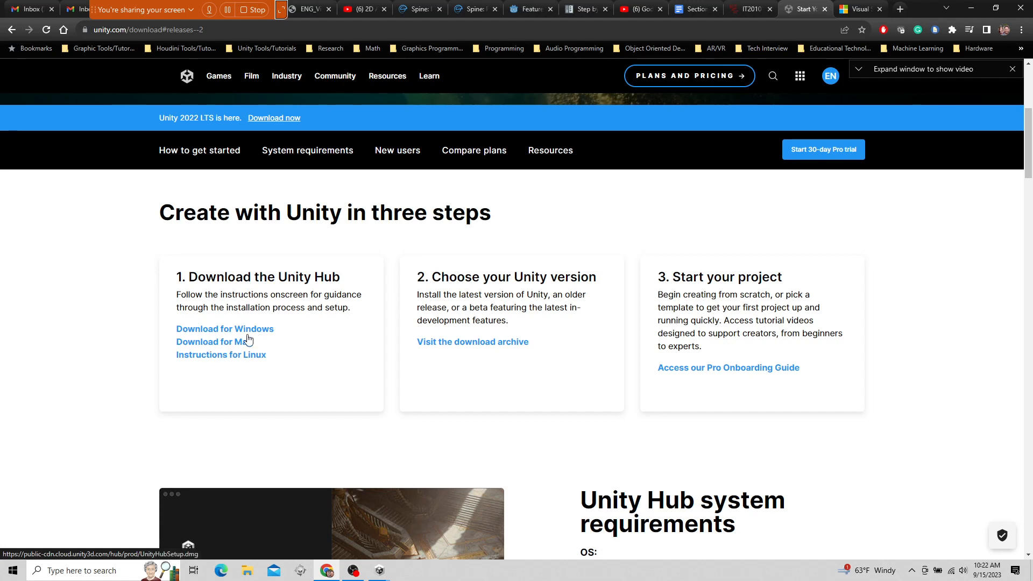
drag(275, 277, 360, 276)
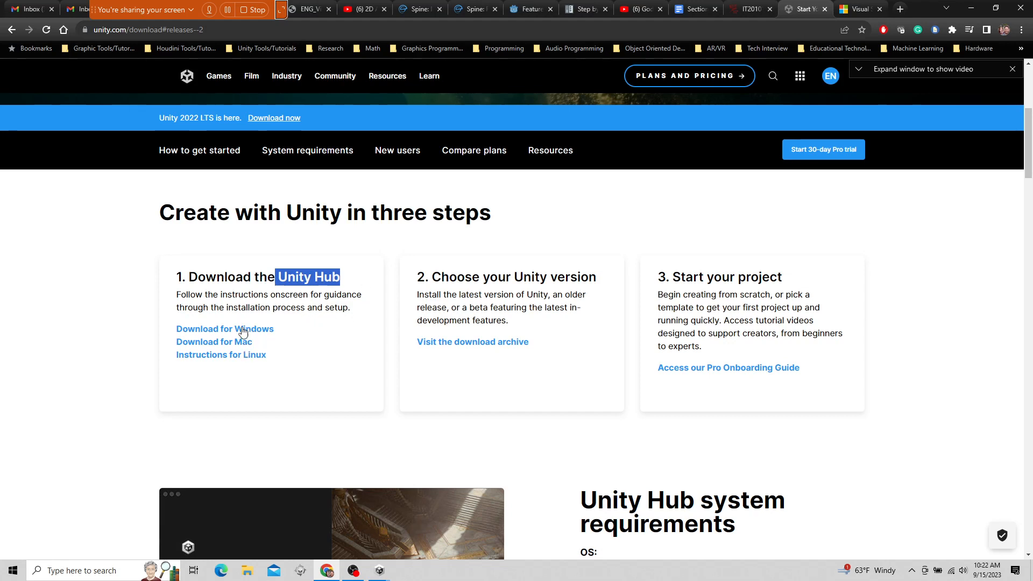
Bring up the pending Unity Hub Setup warning and dismiss it.
click(380, 571)
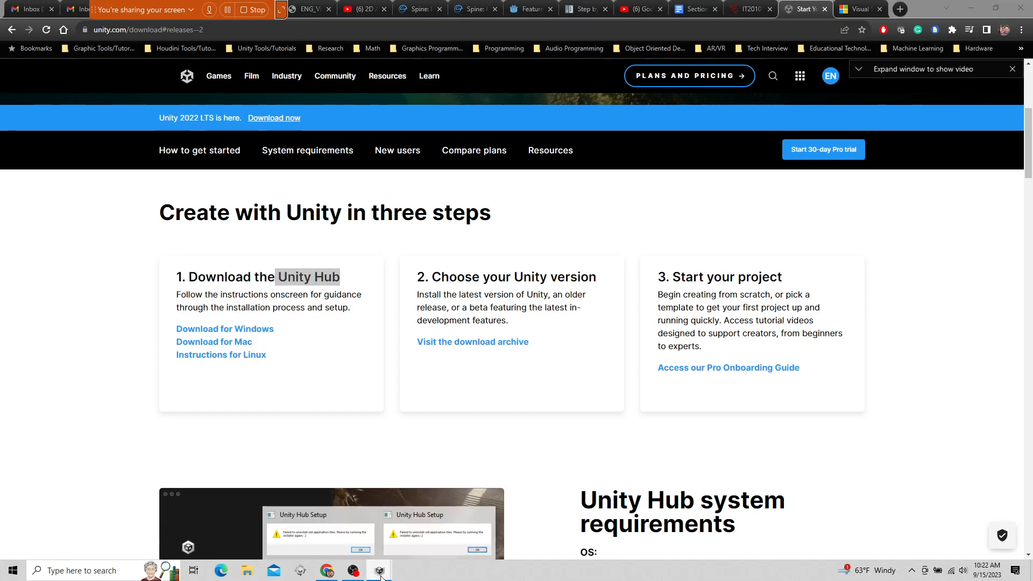
click(373, 534)
click(533, 421)
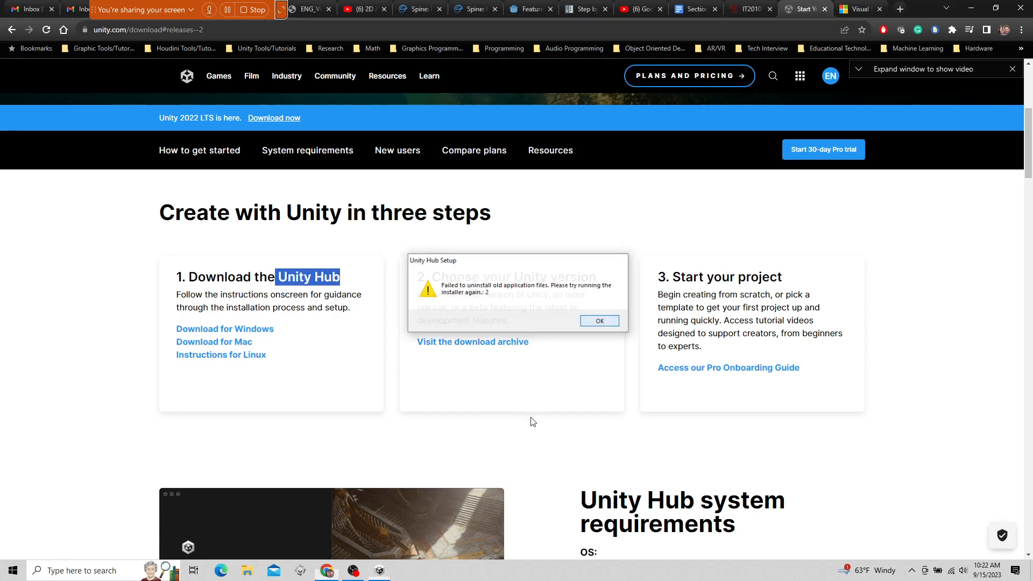
click(600, 321)
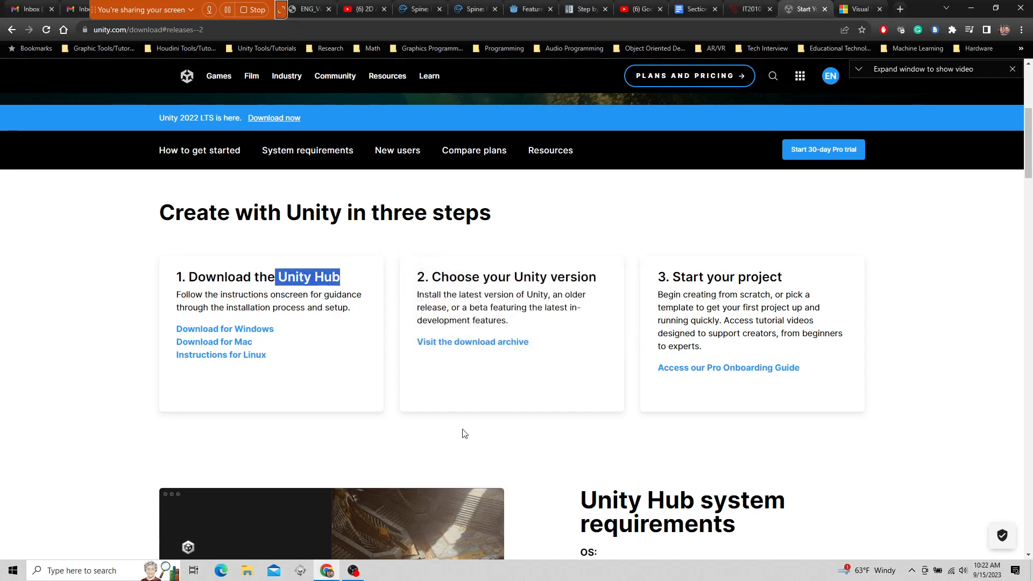
Find the installed Unity Hub by searching for "unity" and launch it.
click(8, 568)
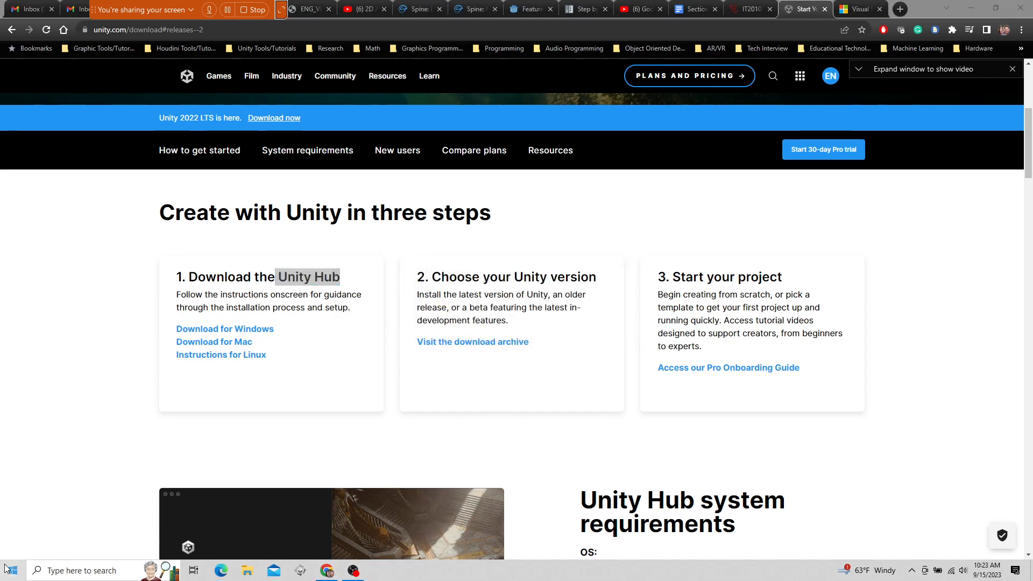
text(unity)
key(Return)
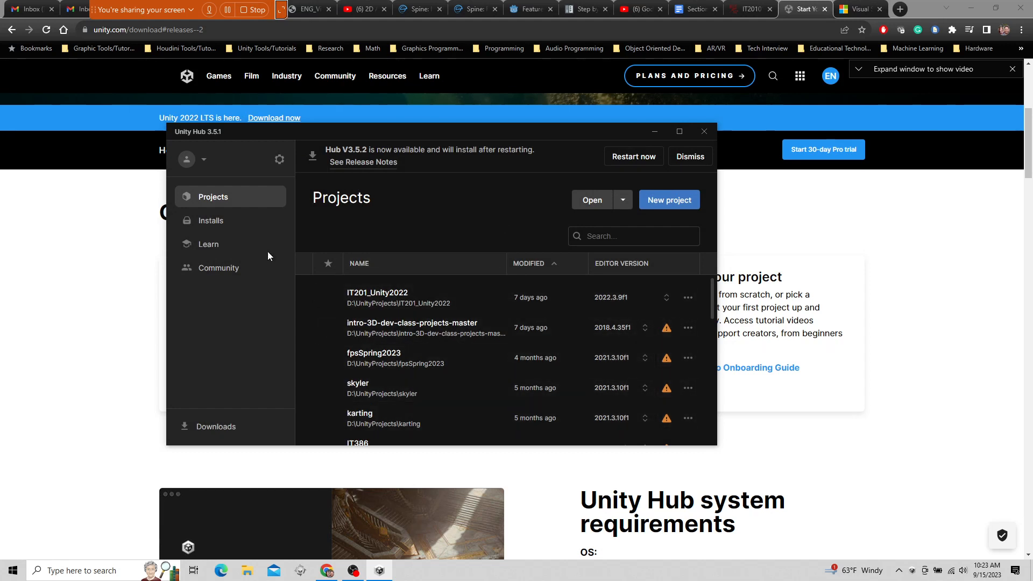
Review the installed Unity editors and the official releases offered for installation.
click(230, 230)
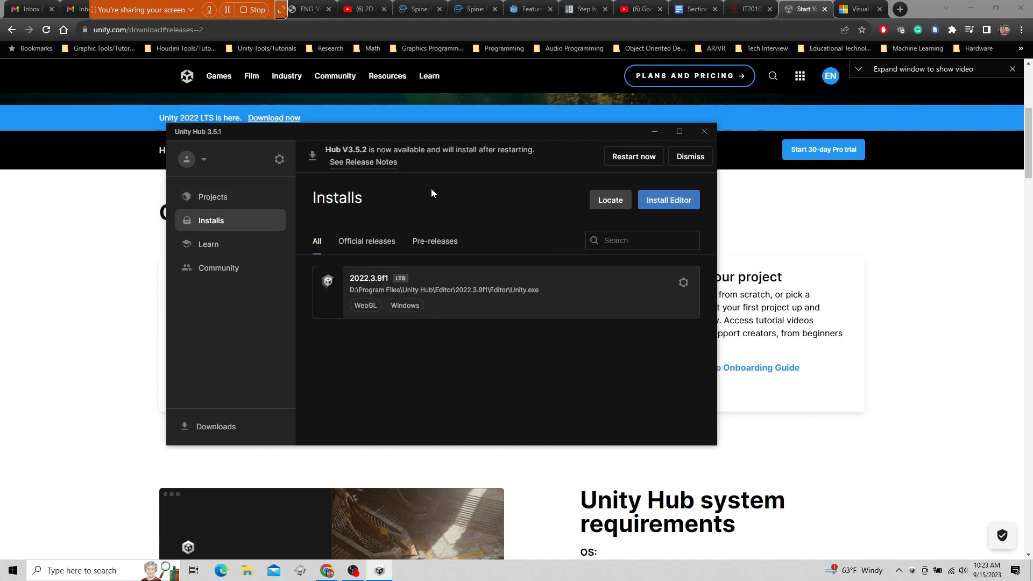
click(685, 204)
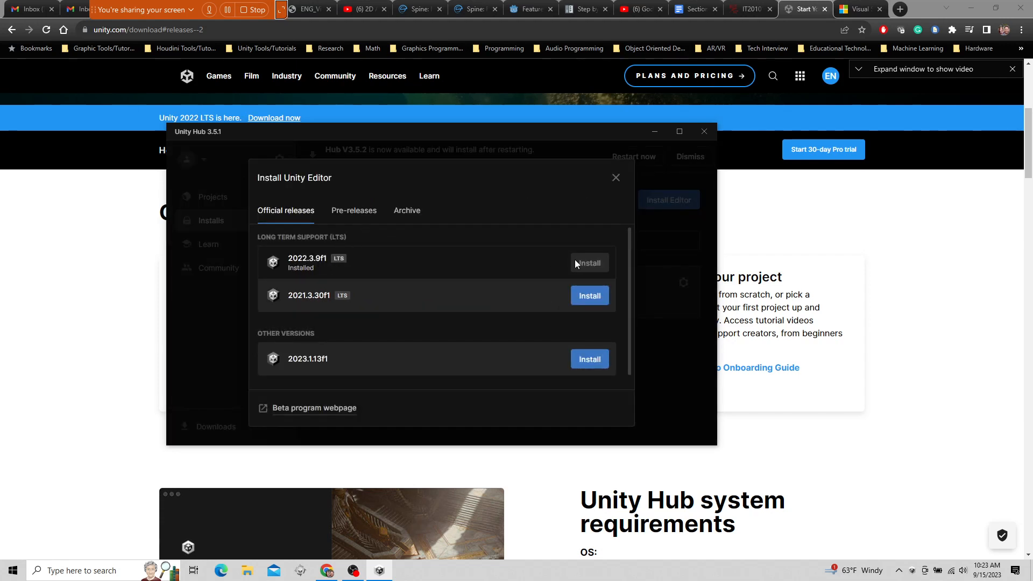
click(616, 180)
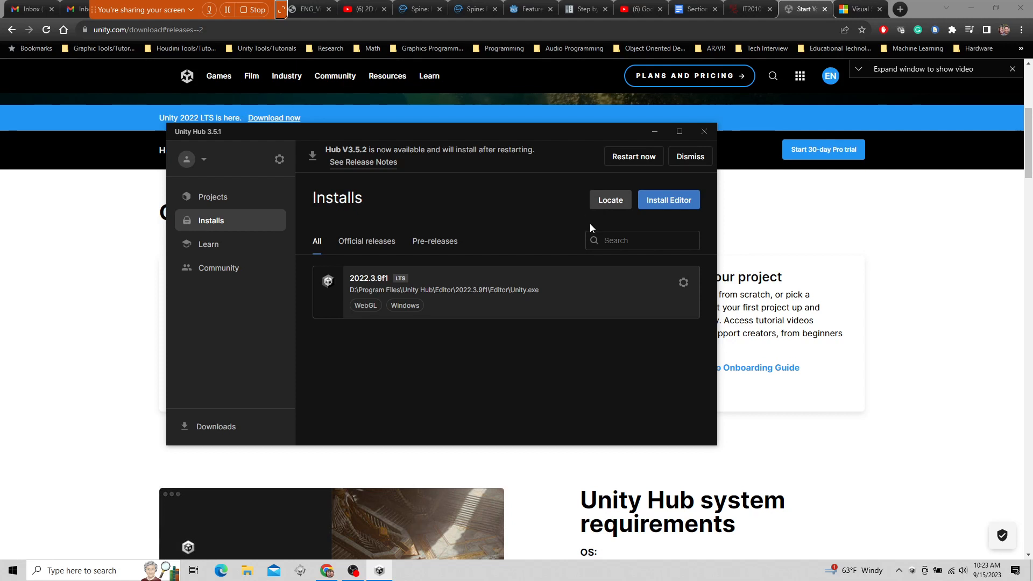
Start a new project, check the editor version 2022.3.9f1 and browse the templates, keeping 3D Core selected.
click(213, 199)
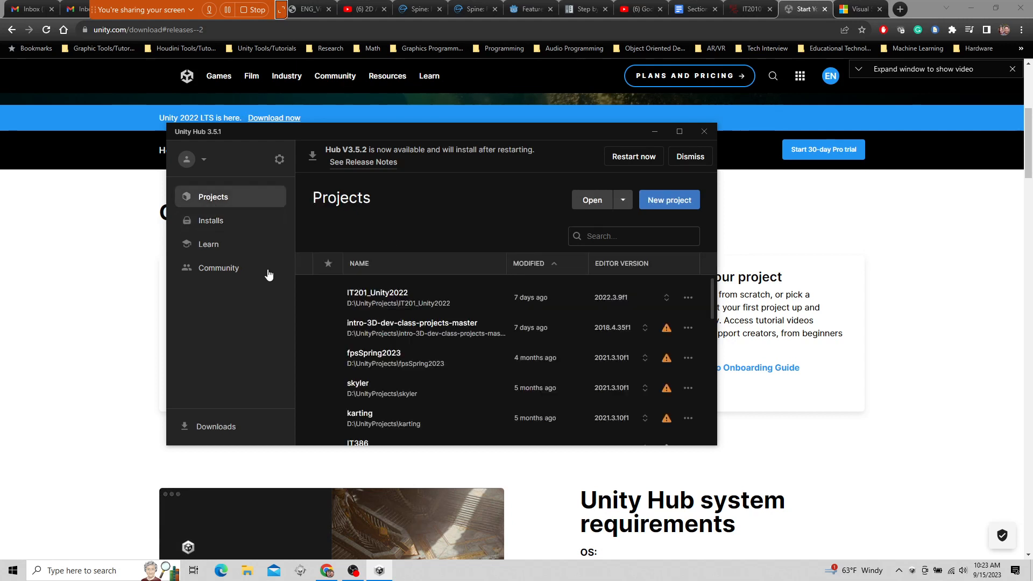
click(669, 202)
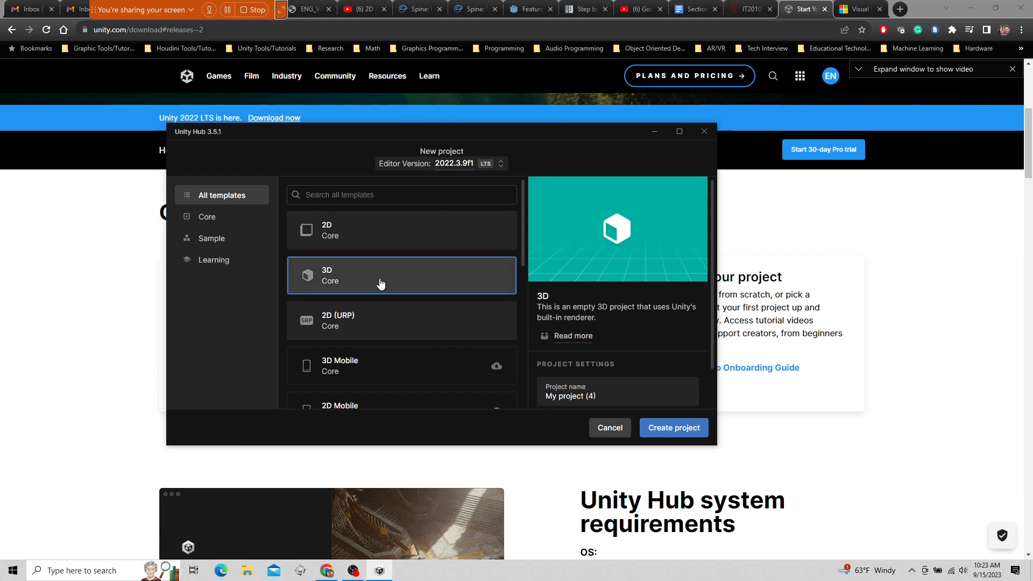
click(458, 165)
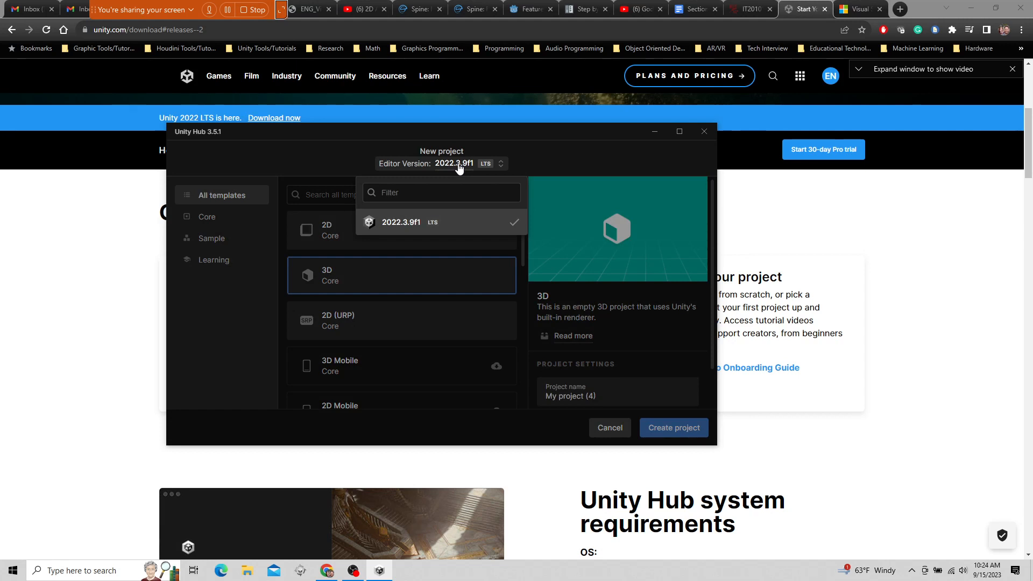
click(459, 167)
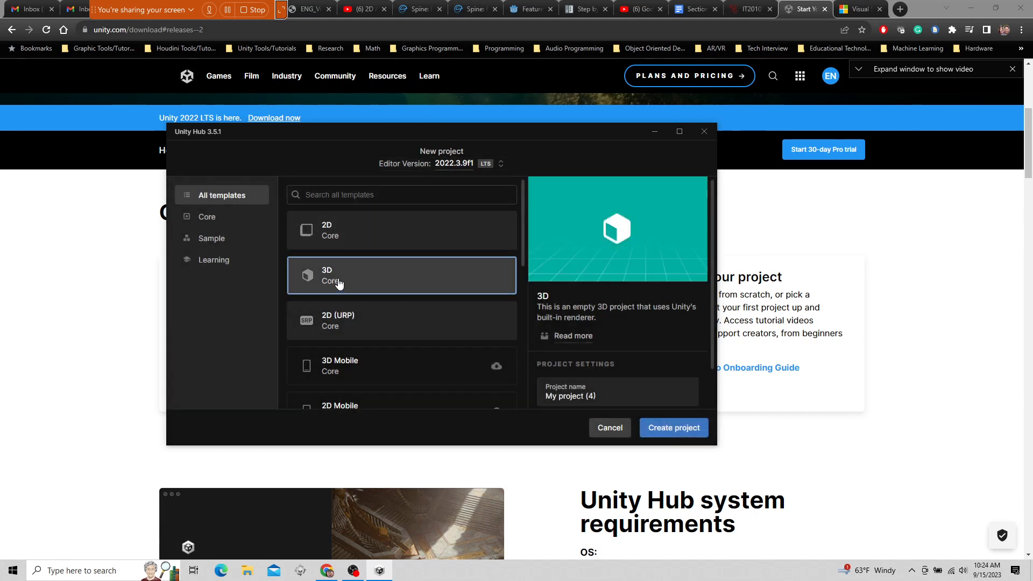
scroll(362, 344, down, 3)
scroll(363, 344, up, 2)
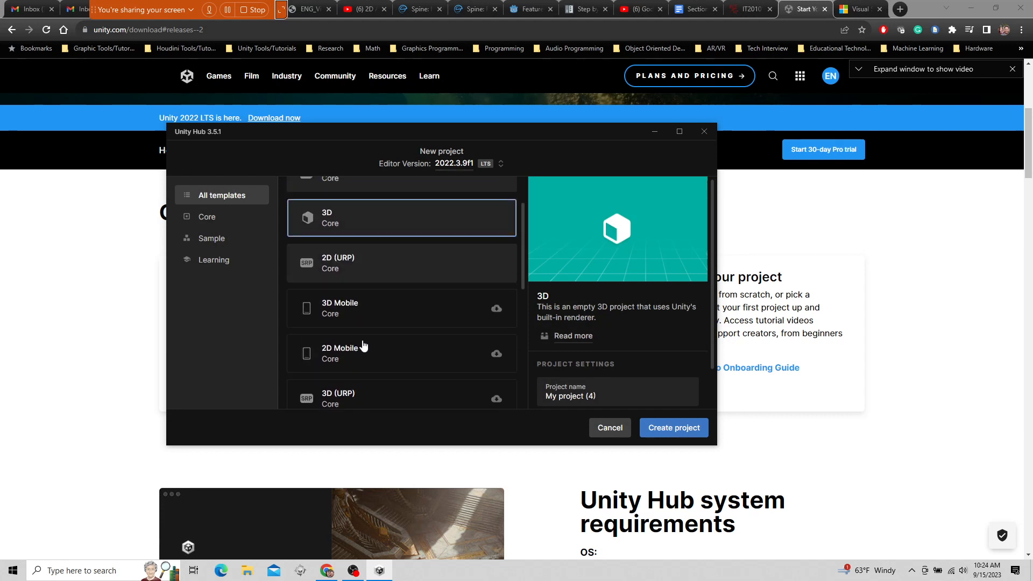
scroll(362, 345, up, 1)
scroll(634, 324, down, 1)
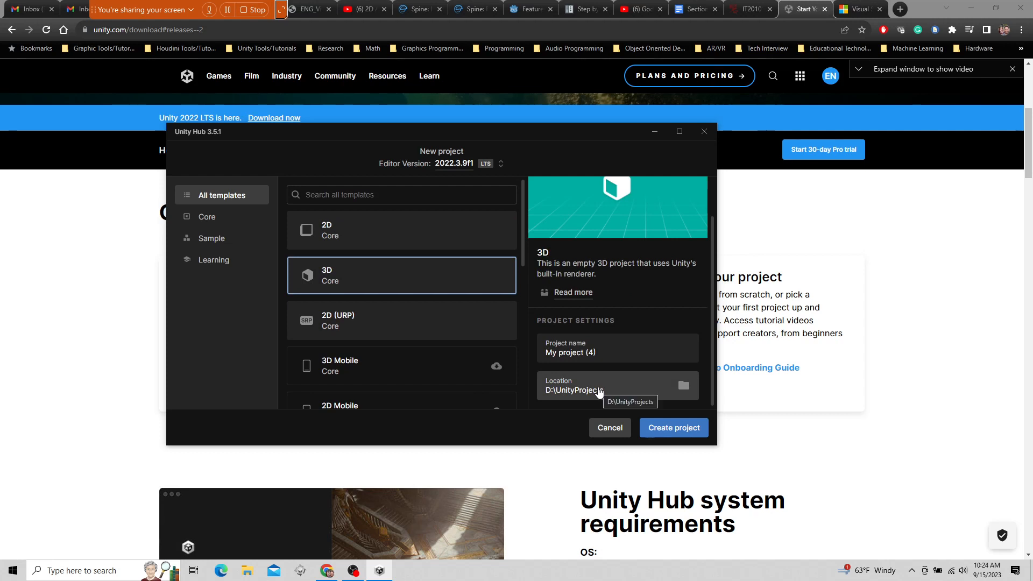
Name the project IT201Test and create it.
drag(604, 353, 546, 352)
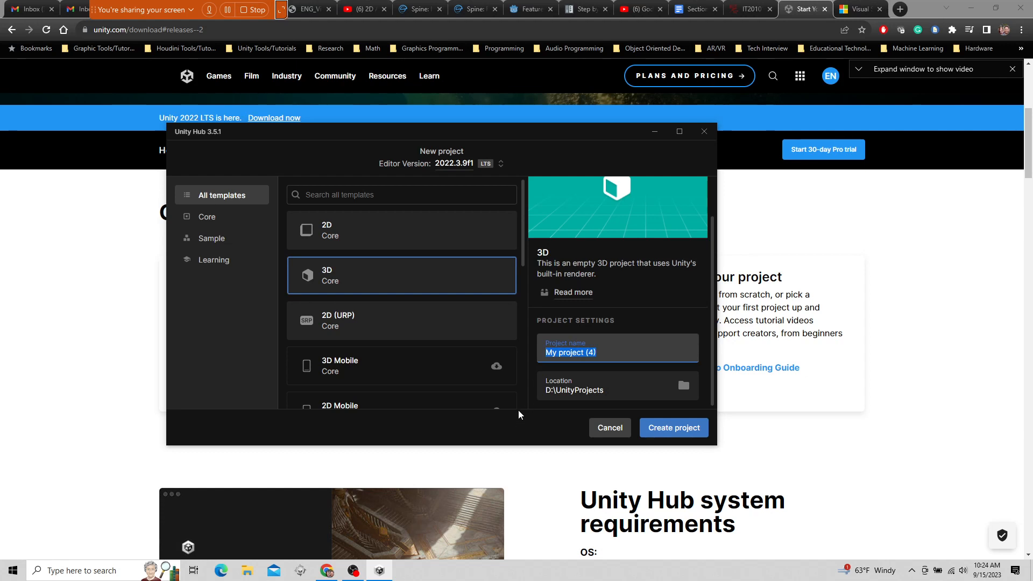
text(It201)
key(BackSpace)
key(BackSpace)
key(BackSpace)
key(BackSpace)
text(T201Test)
click(689, 430)
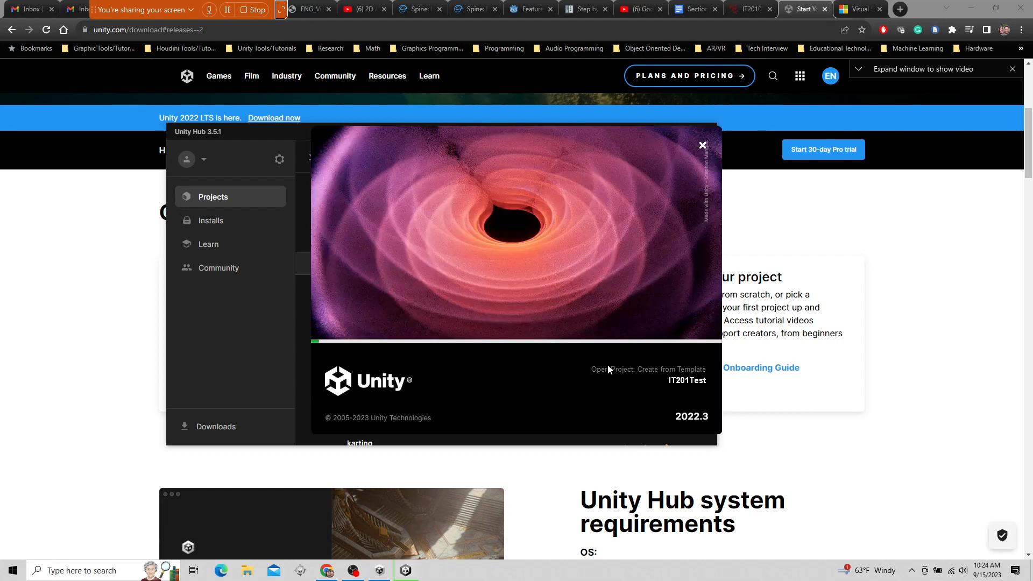
Search the computer's installed apps for Visual Studio without opening it.
click(14, 570)
text(visu)
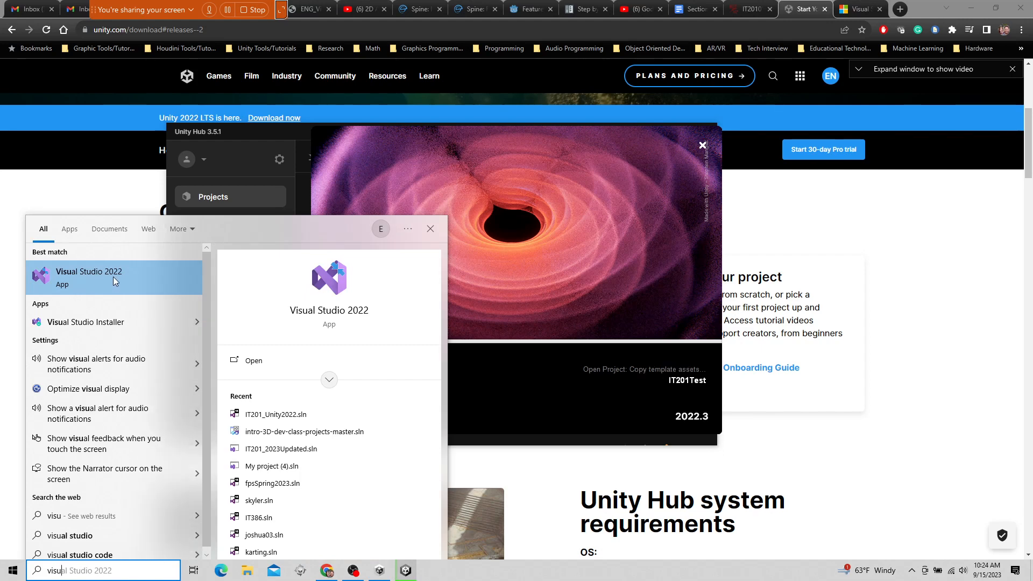
click(564, 295)
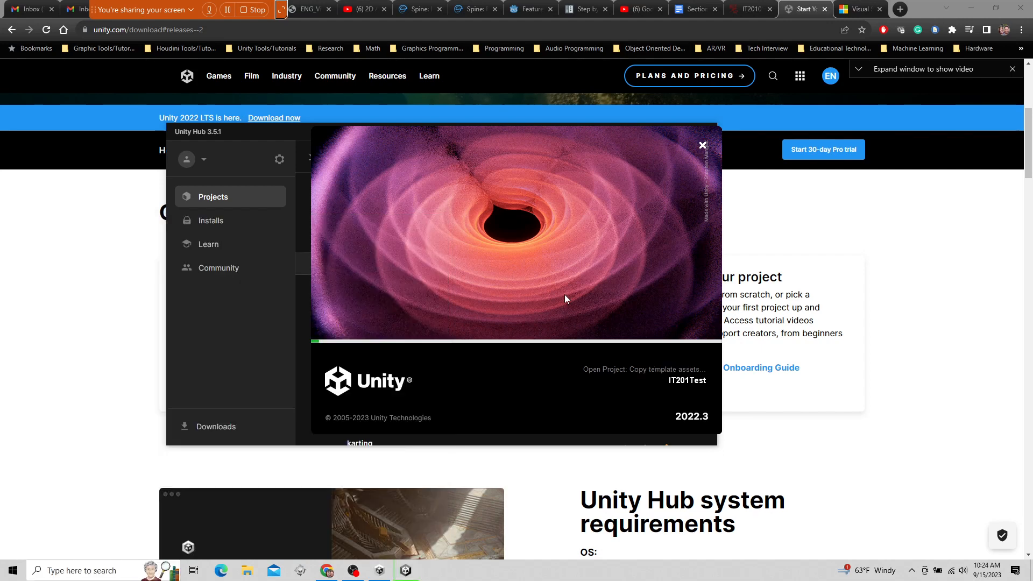
Open the Downloads page on the Visual Studio website.
click(860, 9)
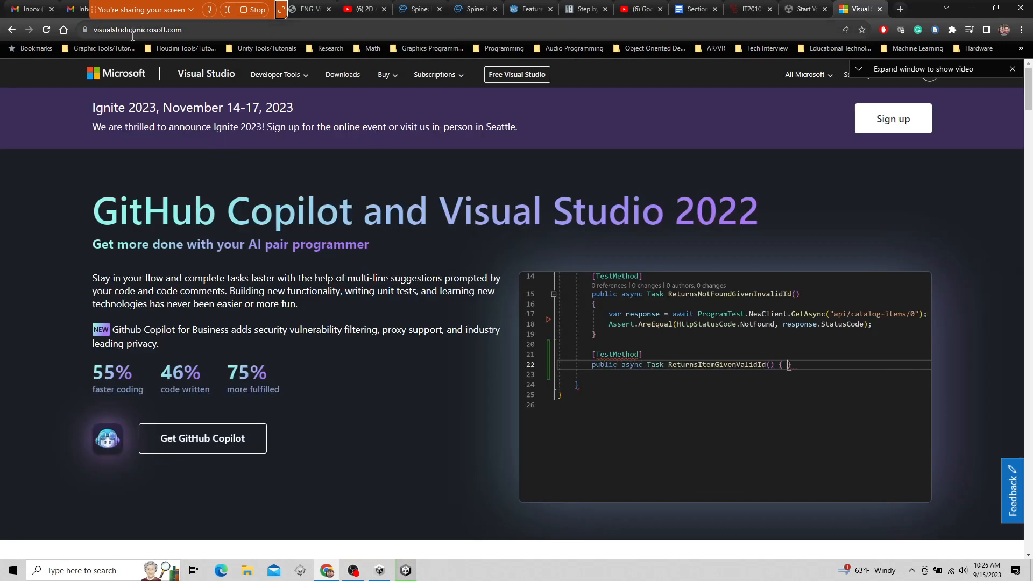
click(350, 82)
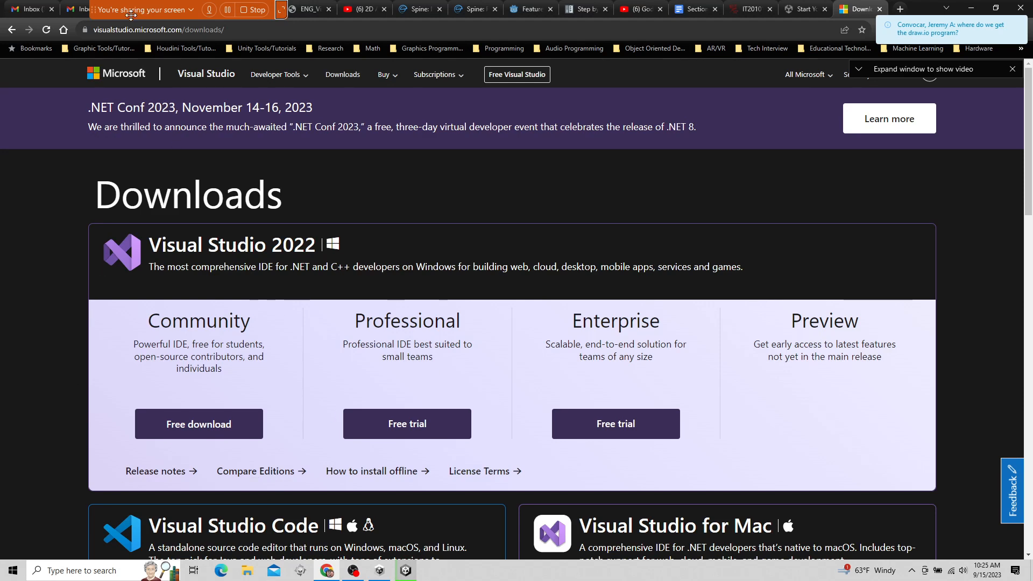
Move the screen-sharing bar off the browser tabs and switch to the Fall2023 folder in Google Drive.
drag(131, 15, 443, 15)
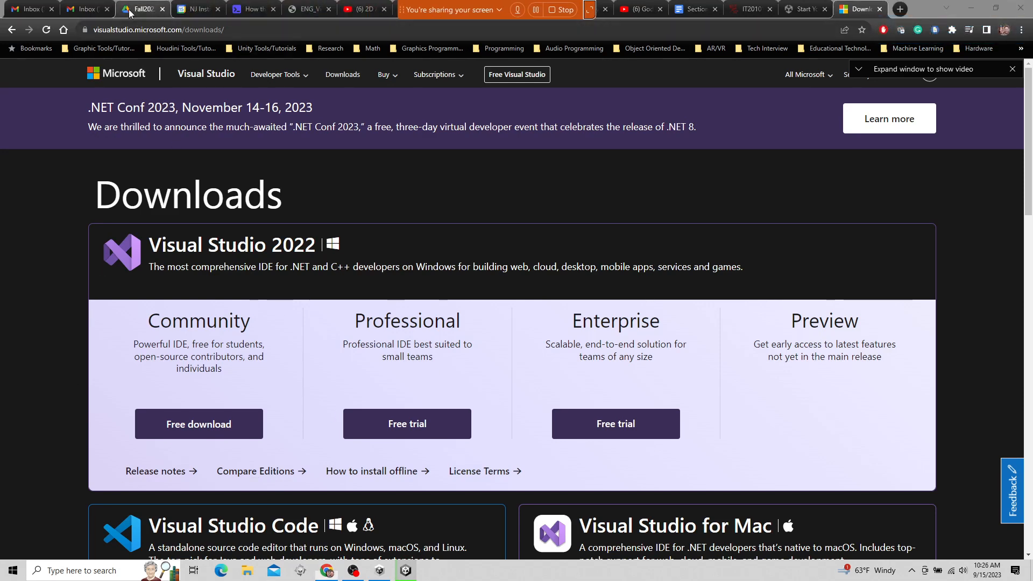
click(131, 12)
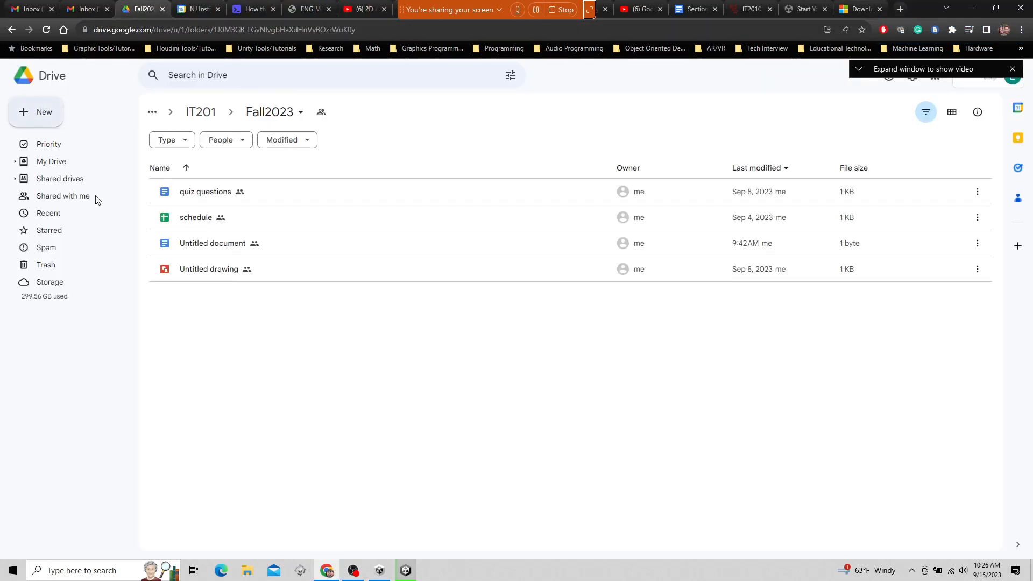
Find draw.io in the Google Workspace Marketplace, view its listing and close the Marketplace.
click(27, 119)
mouse_move(81, 251)
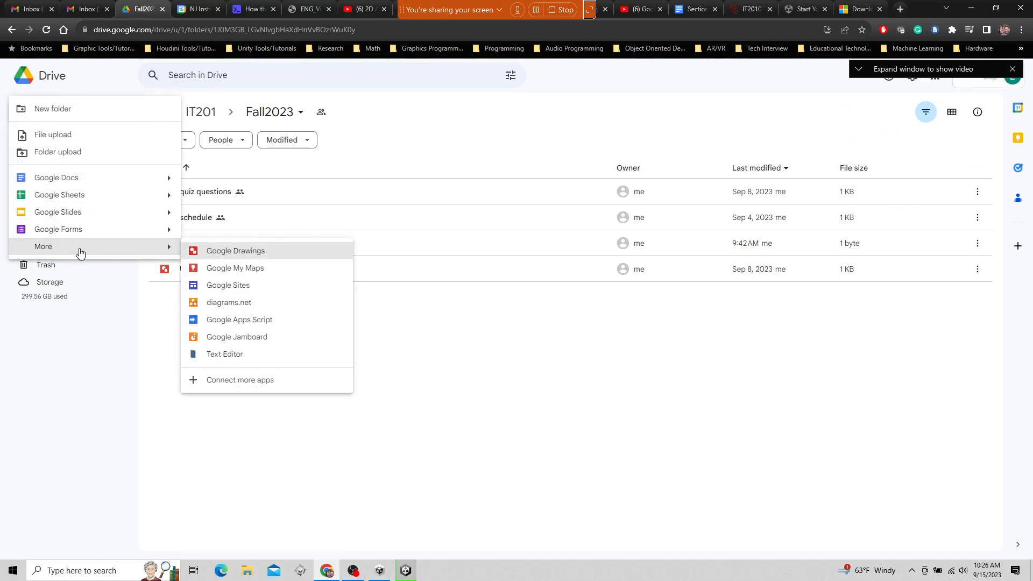
click(248, 387)
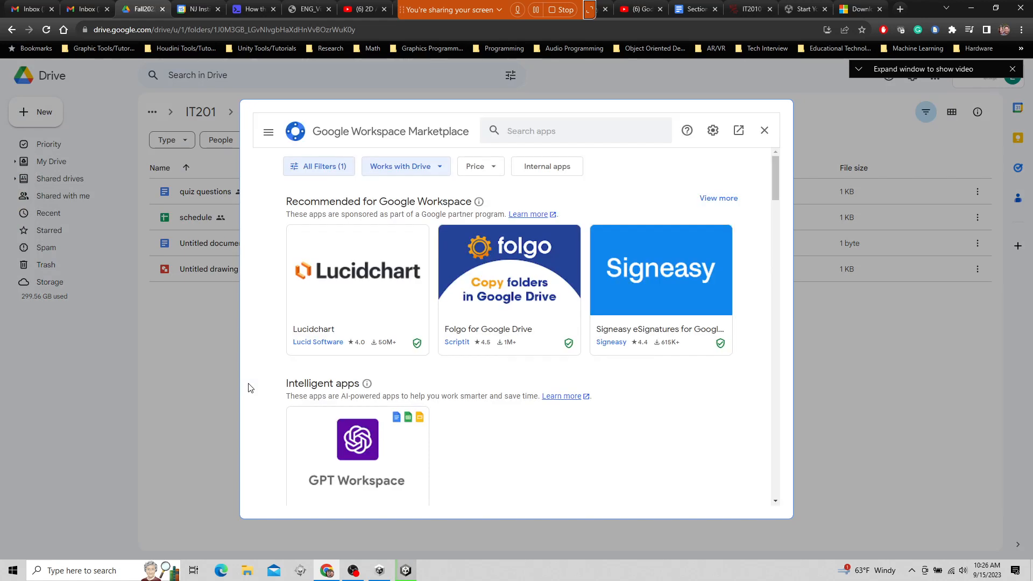
click(593, 135)
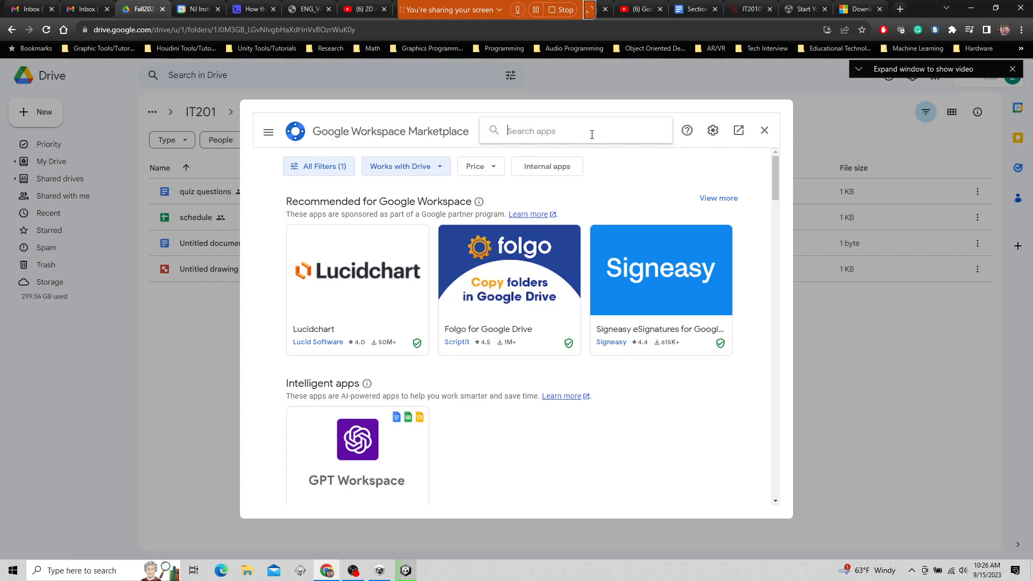
text(draw)
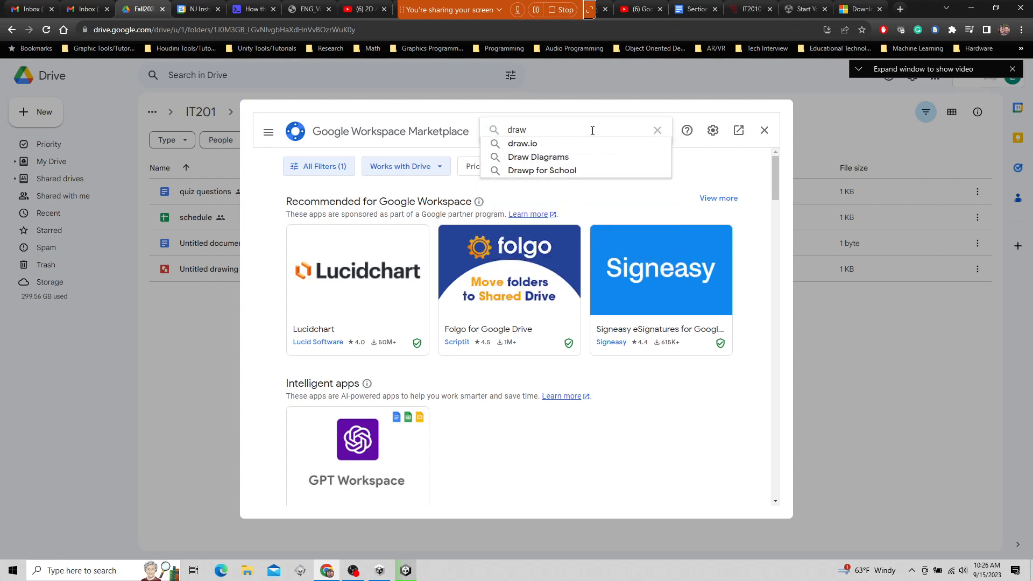
click(562, 144)
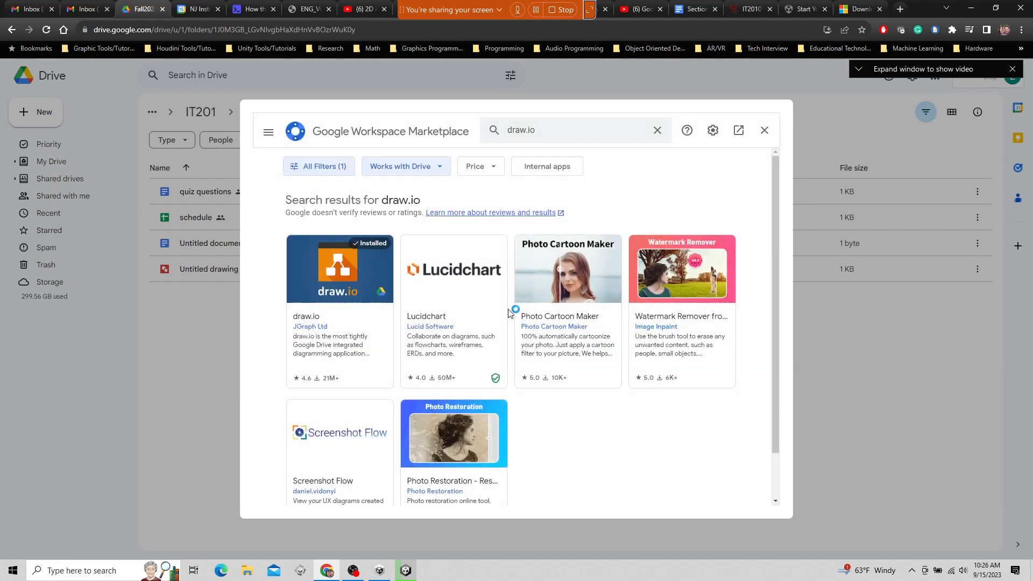
click(347, 283)
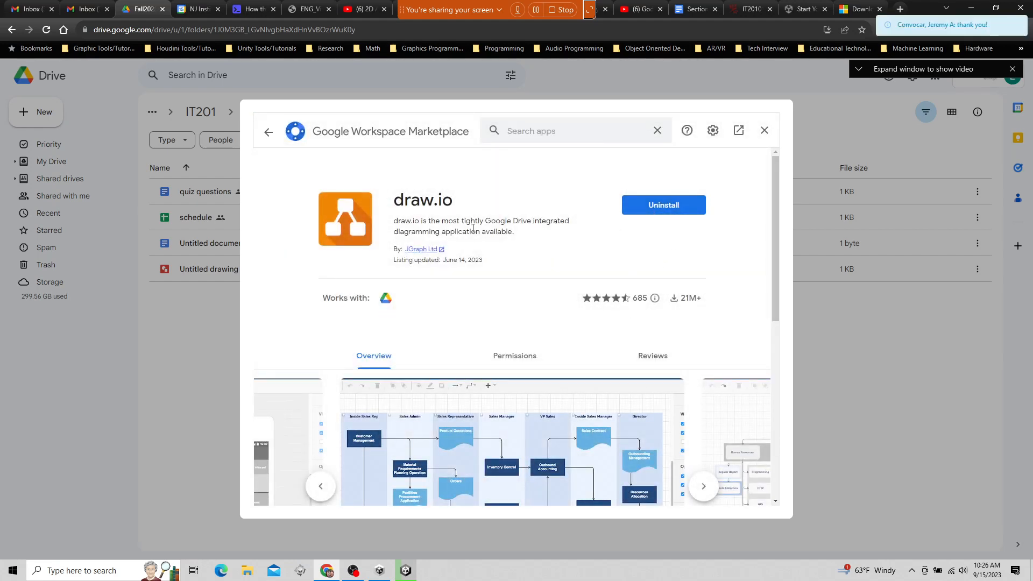
click(764, 131)
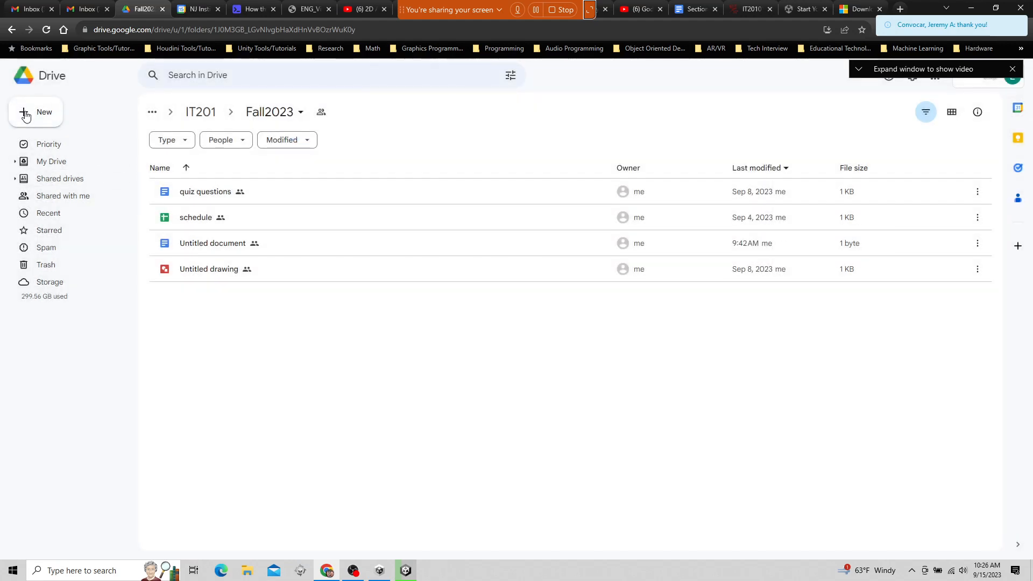
Look up diagrams.net among the additional file types Drive can create, and switch to the IT201 course page.
click(34, 112)
mouse_move(152, 251)
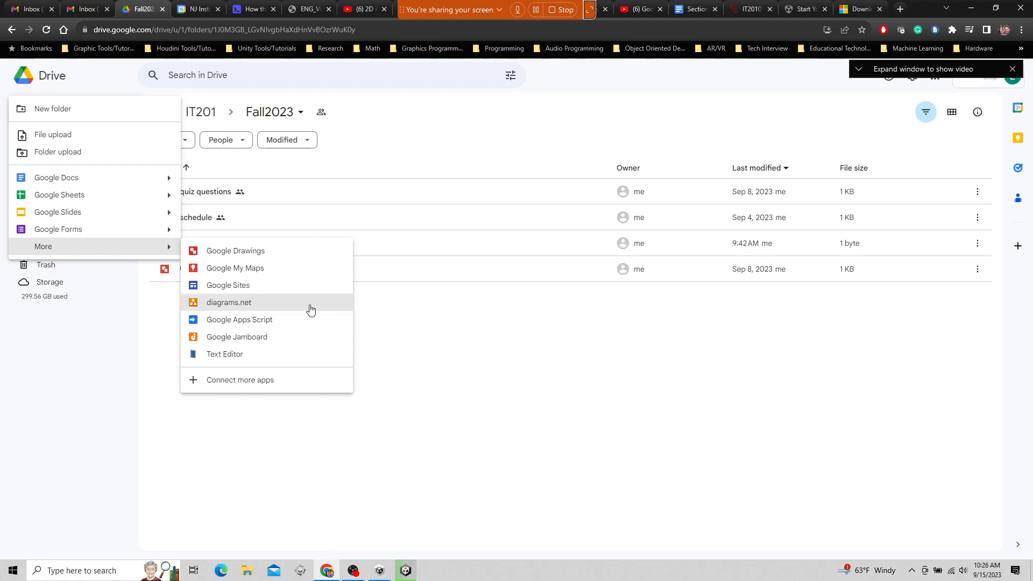
click(611, 112)
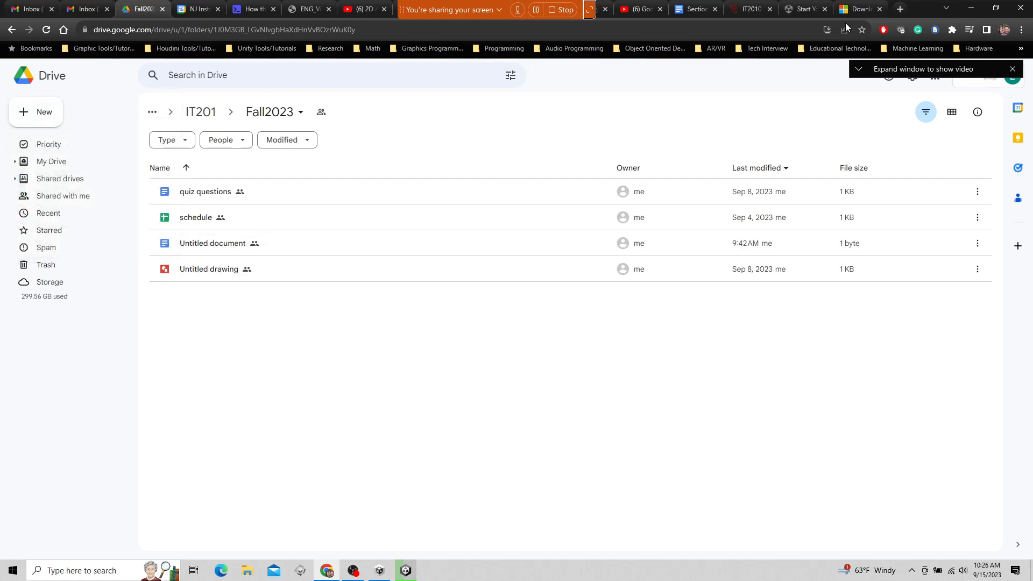
click(753, 10)
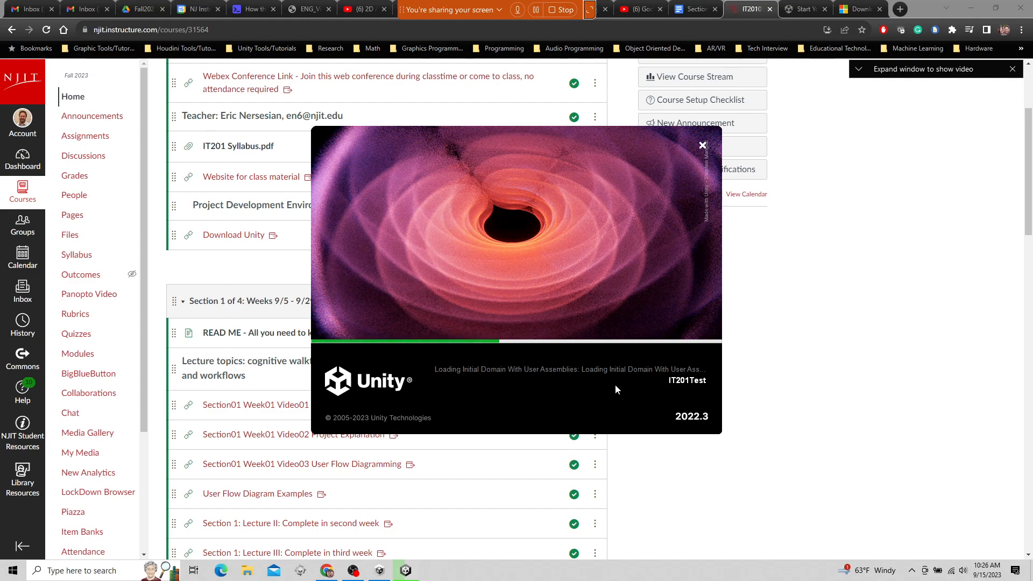
Search the computer for "visual" and launch Visual Studio 2022.
click(11, 575)
text(visual)
key(Return)
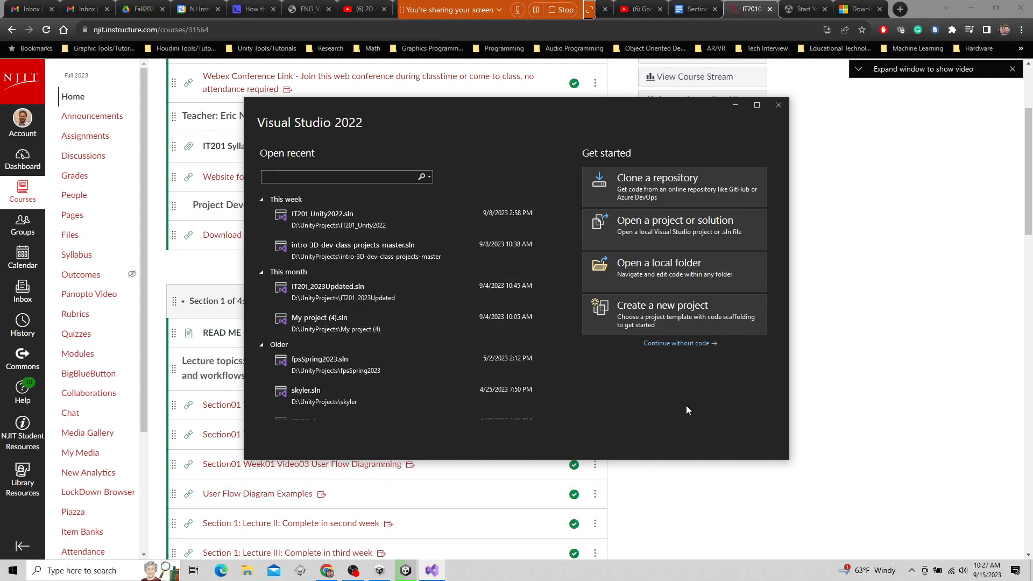
Create a Blank Solution named Solution2 in C:\Users\admin\source\repos and move the floating video bar off the Solution Explorer search.
click(680, 321)
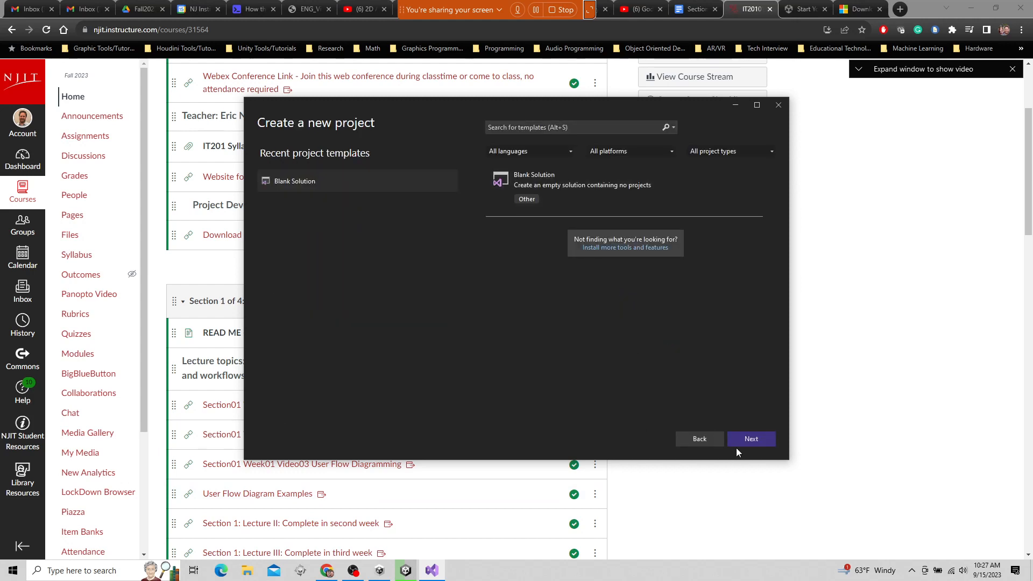
click(753, 440)
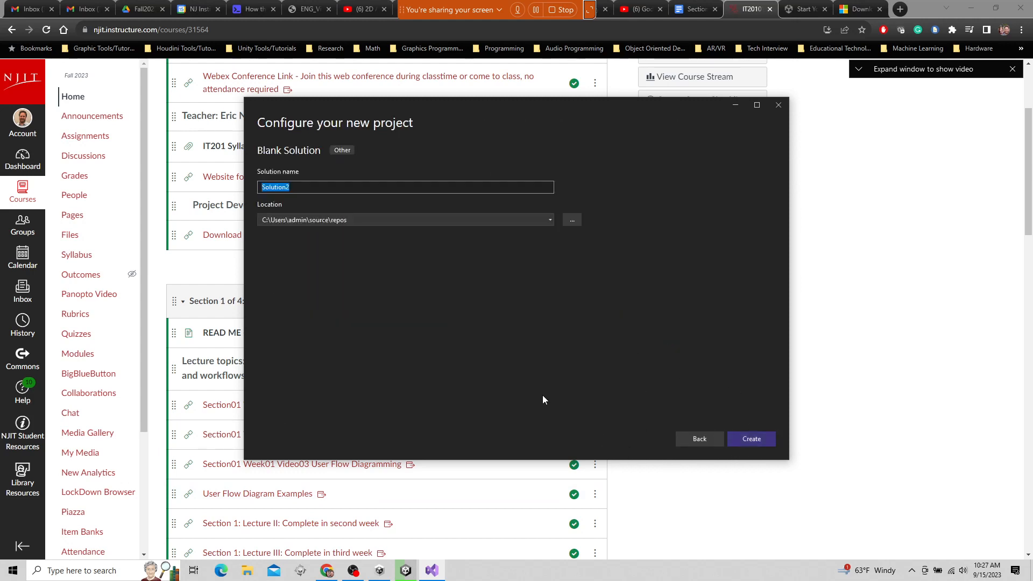
click(755, 439)
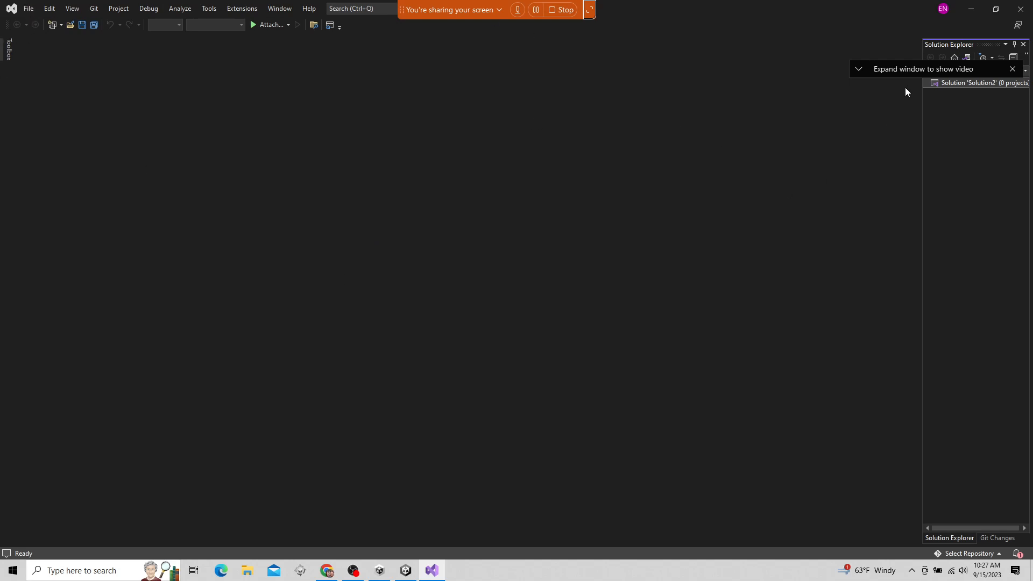
drag(906, 69, 894, 57)
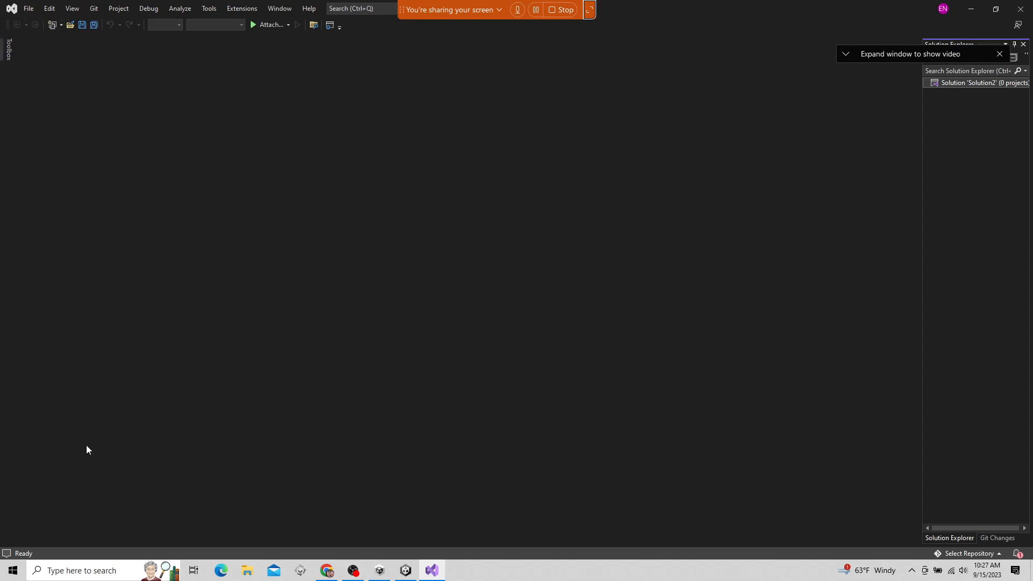
Open Get Tools and Features and locate the Game development with Unity workload under Gaming.
click(271, 11)
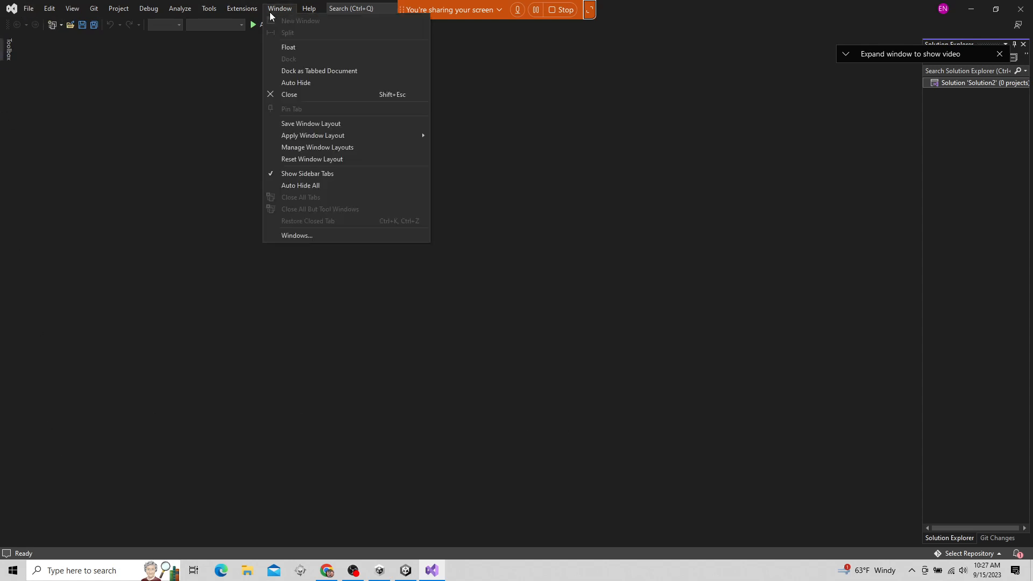
mouse_move(240, 14)
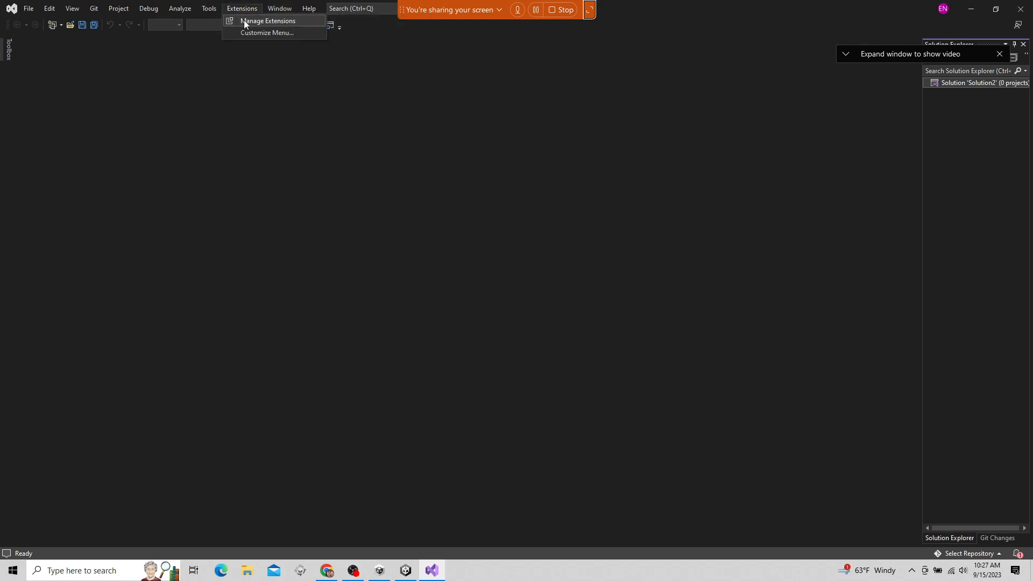
mouse_move(199, 11)
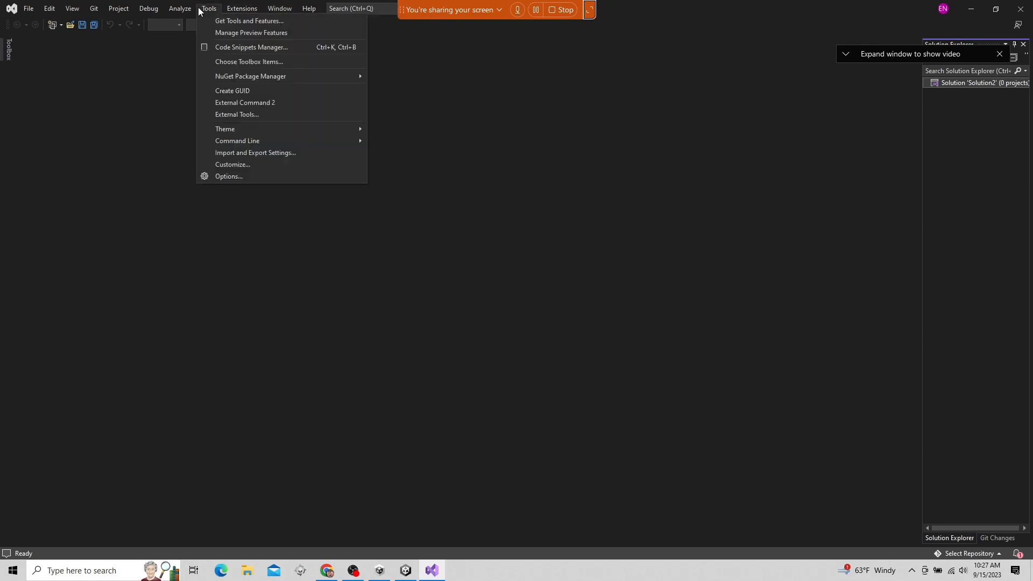
click(223, 21)
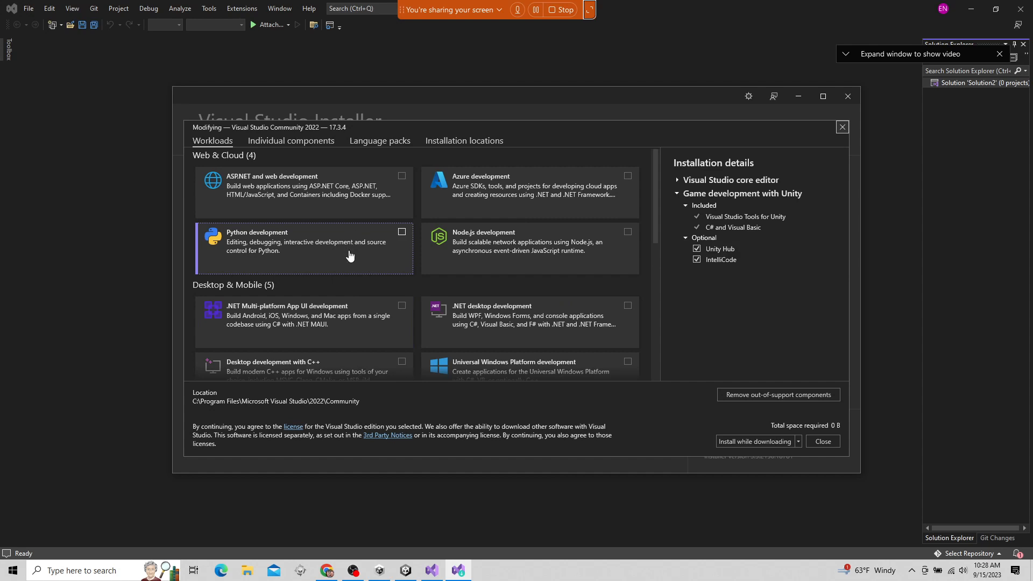
scroll(349, 252, down, 3)
scroll(348, 253, down, 6)
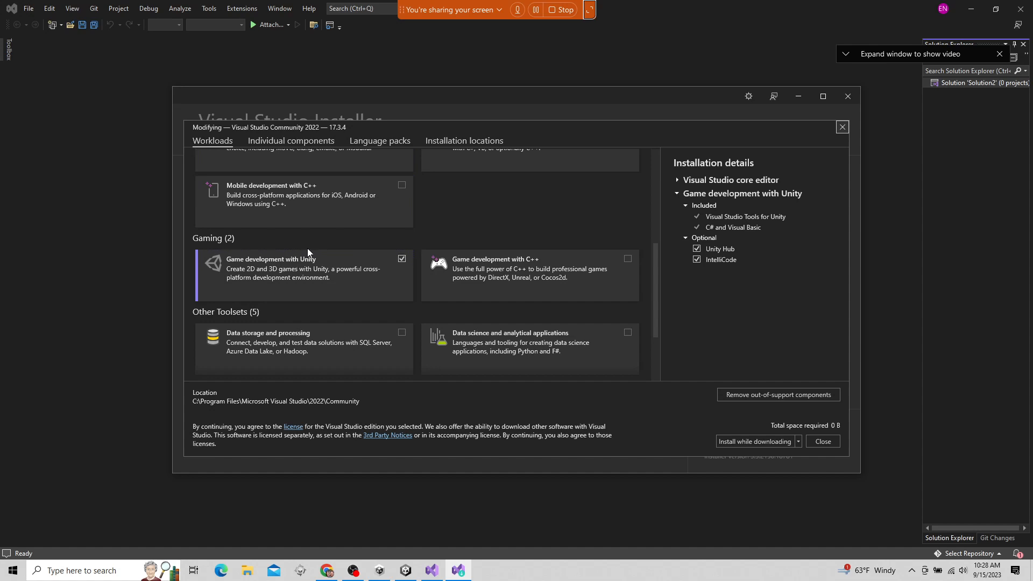
Search the individual components of Visual Studio Community 2022 for "unity".
click(305, 144)
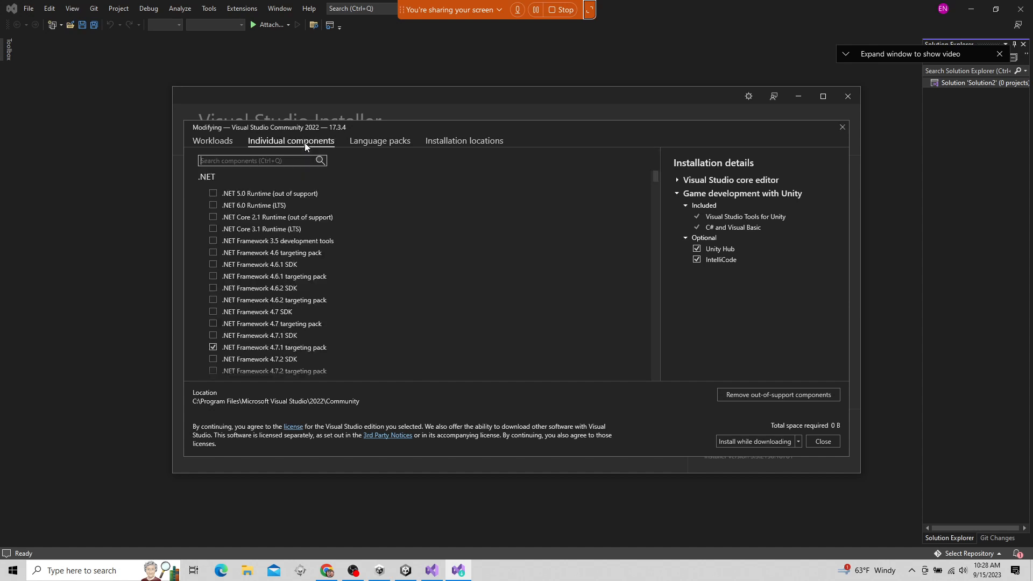
scroll(305, 243, down, 3)
scroll(304, 244, up, 3)
text(untiy)
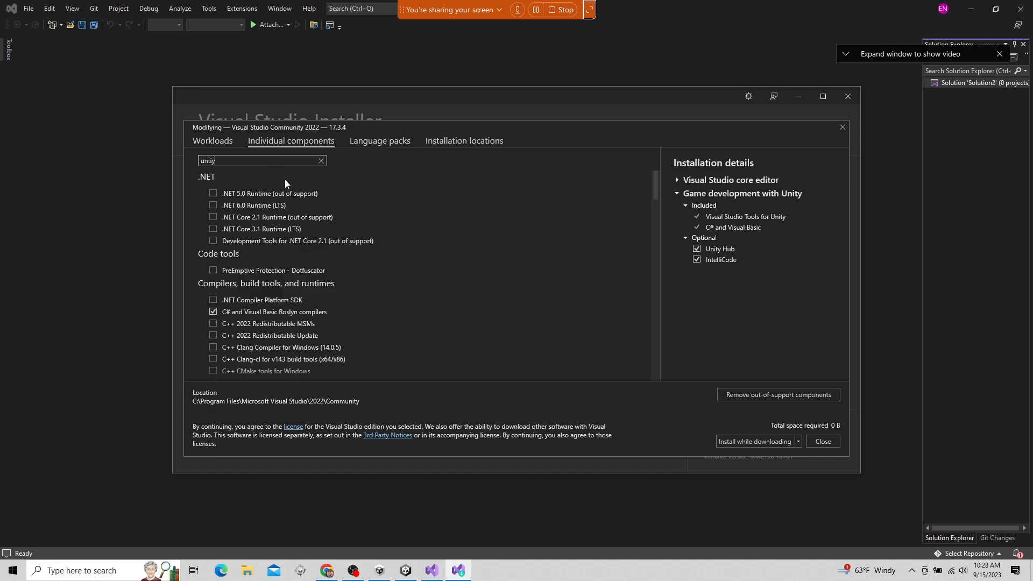
key(BackSpace)
key(BackSpace)
key(BackSpace)
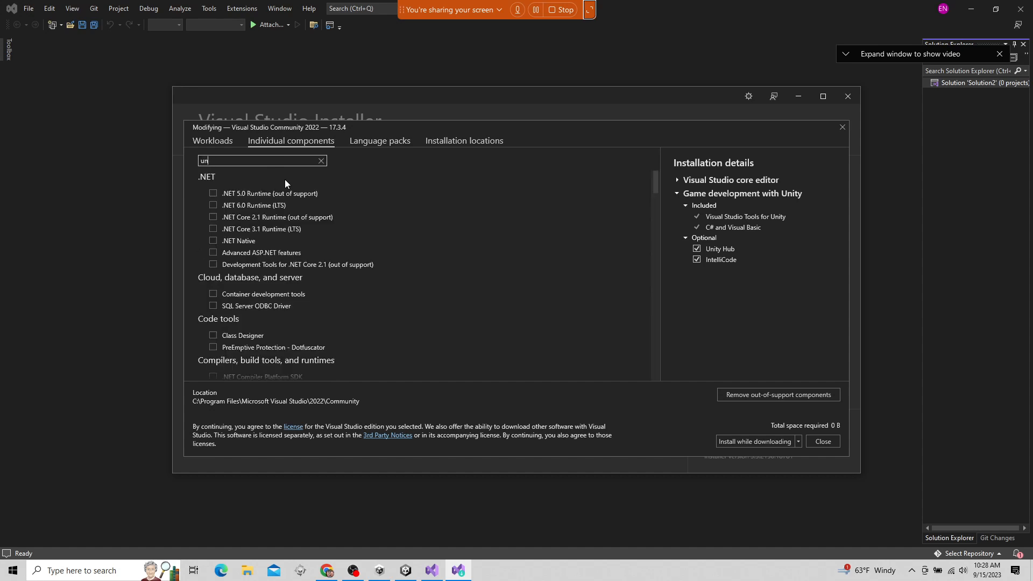
text(ity)
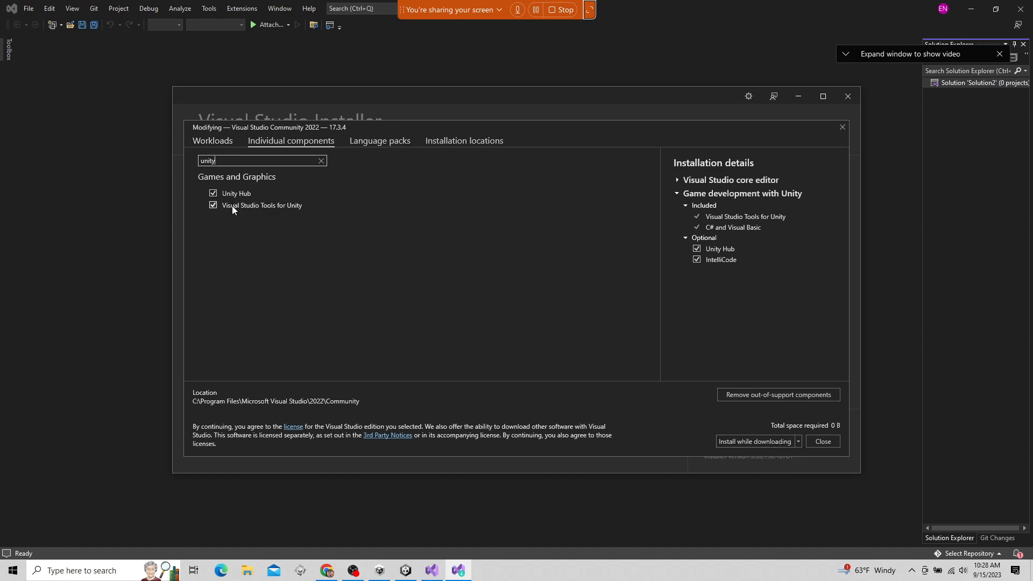
Review the Gaming workloads again and close the modification window without installing anything.
click(217, 141)
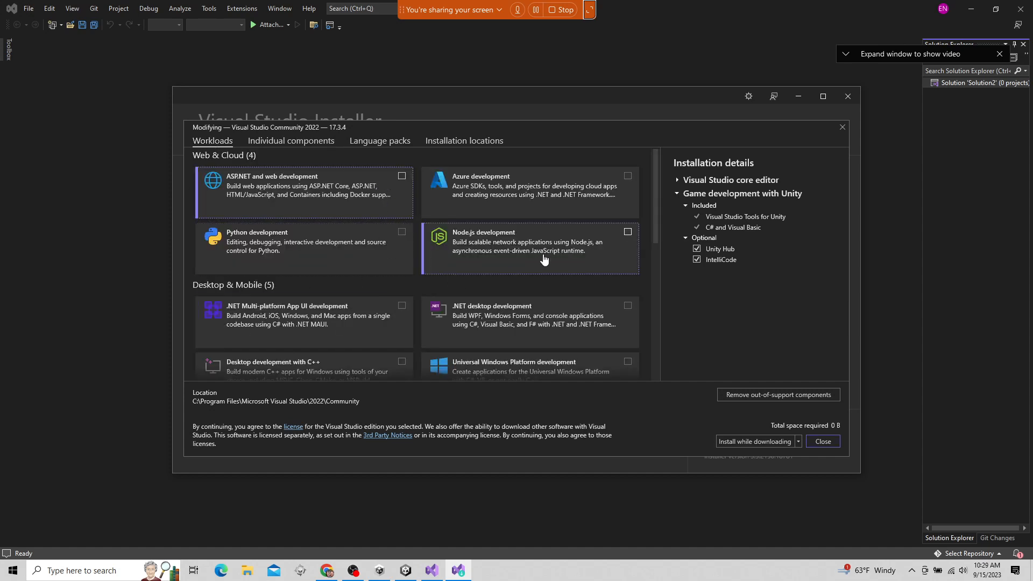
scroll(445, 265, down, 4)
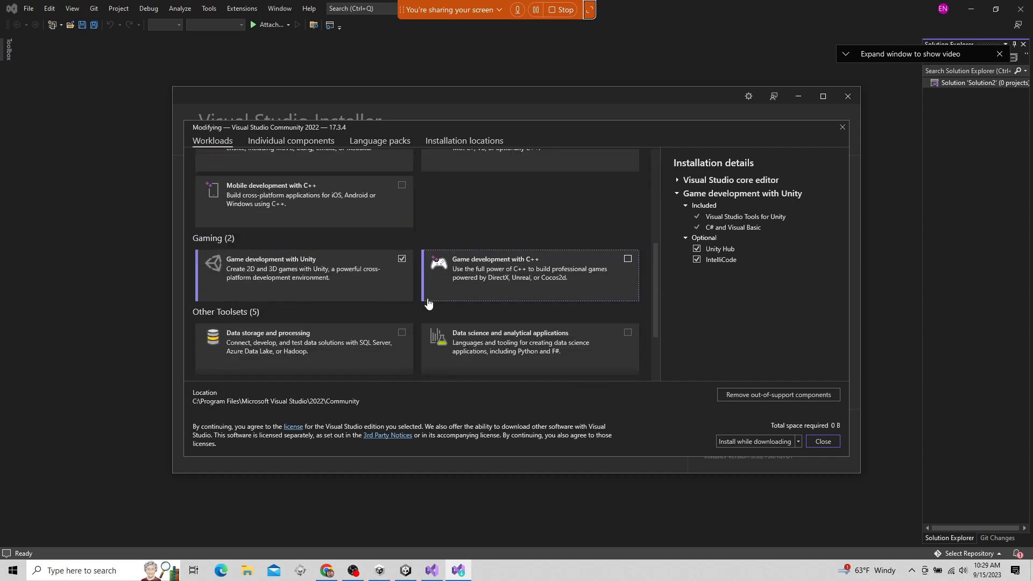
click(842, 127)
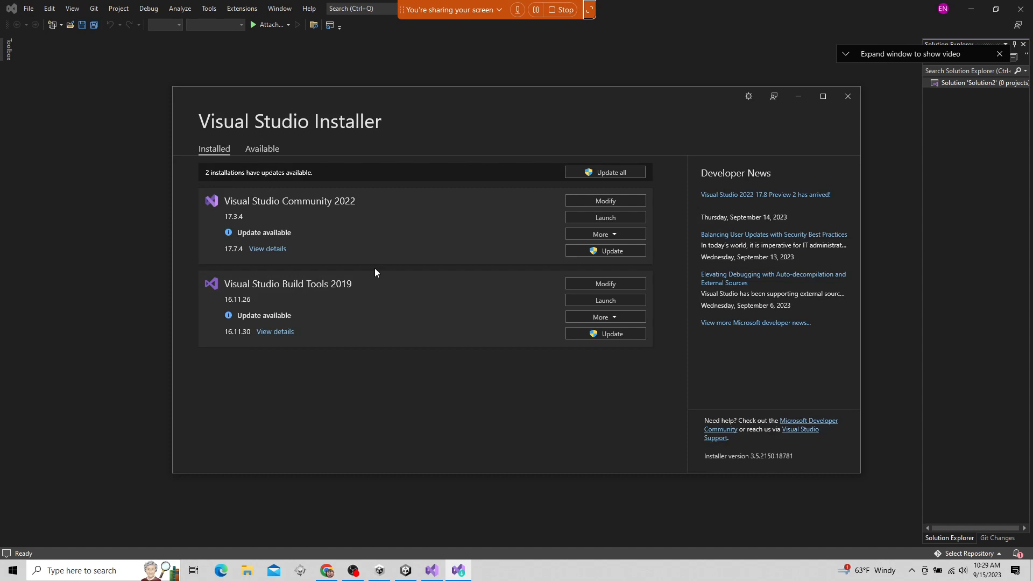
Check the additional actions for Visual Studio Community 2022 and the available installations, and close the installer.
click(621, 232)
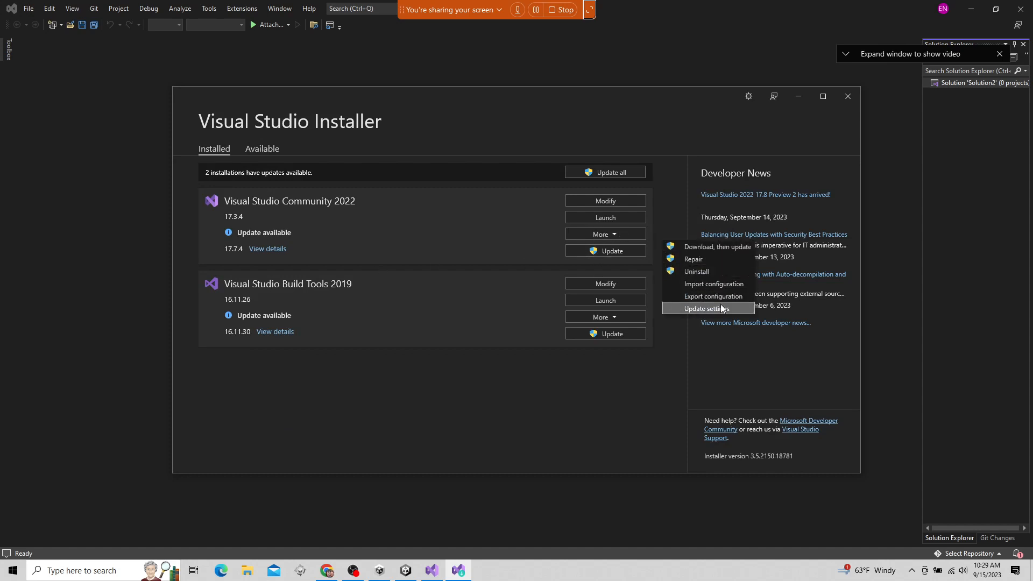
click(626, 189)
click(262, 149)
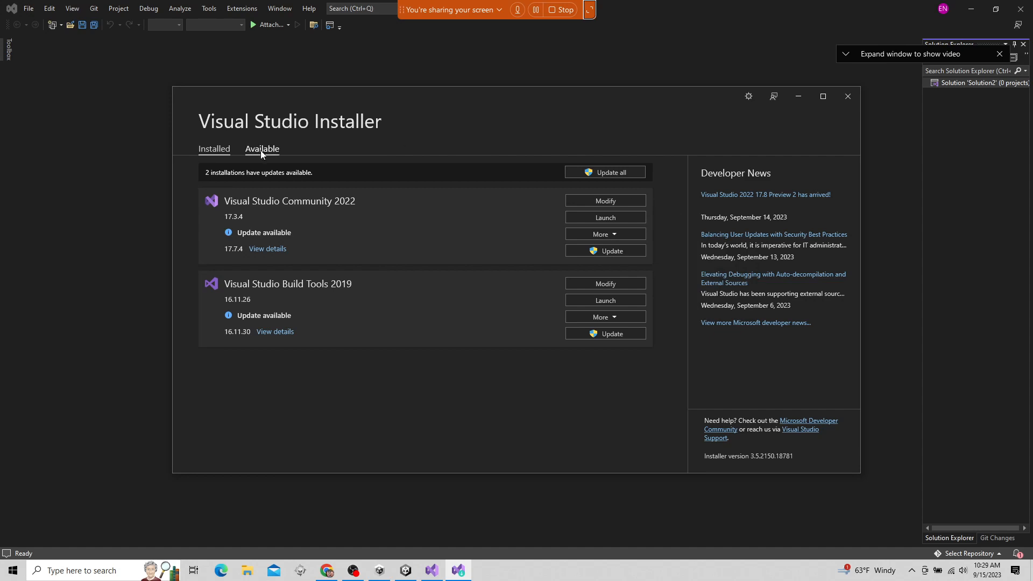
click(217, 151)
click(848, 96)
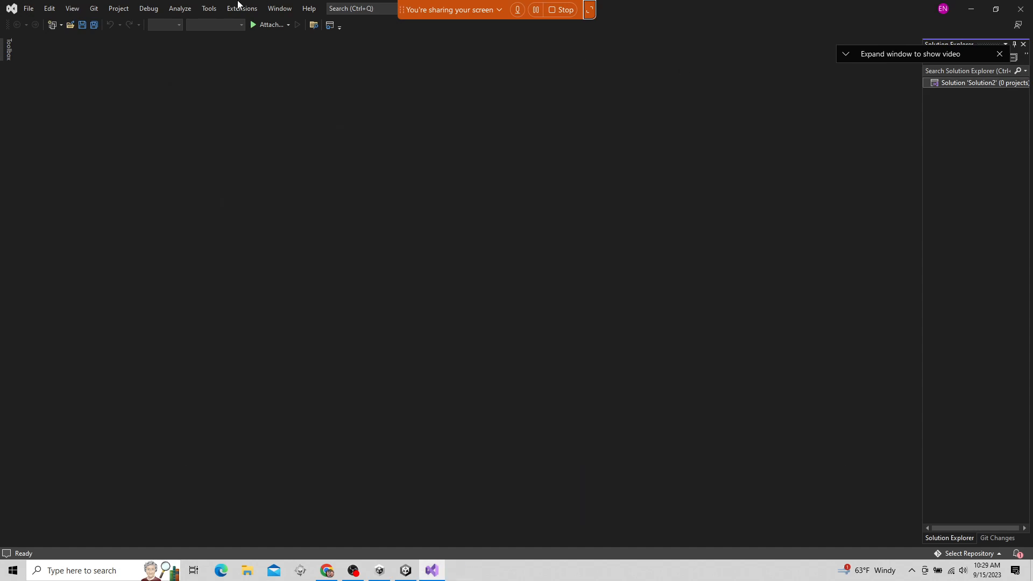
Reopen Get Tools and Features and review the workloads from Web & Cloud through Gaming to Other Toolsets.
click(279, 8)
mouse_move(254, 10)
mouse_move(213, 9)
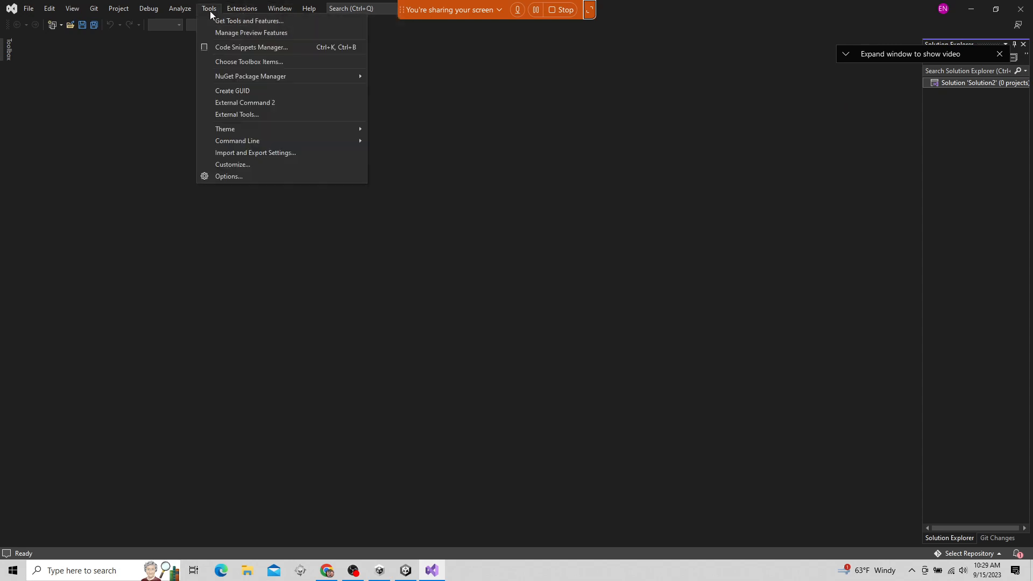
click(242, 20)
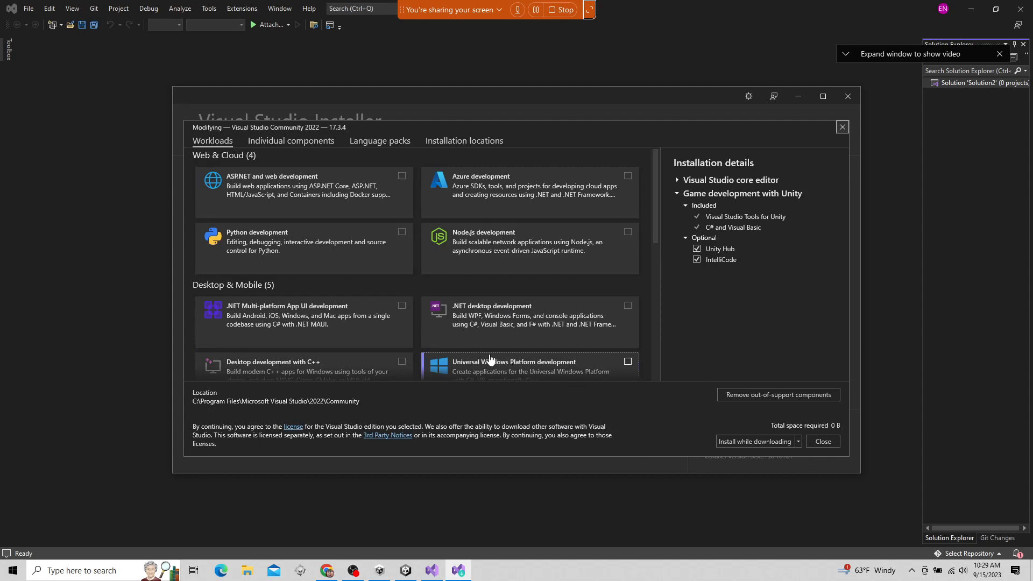
scroll(328, 290, down, 3)
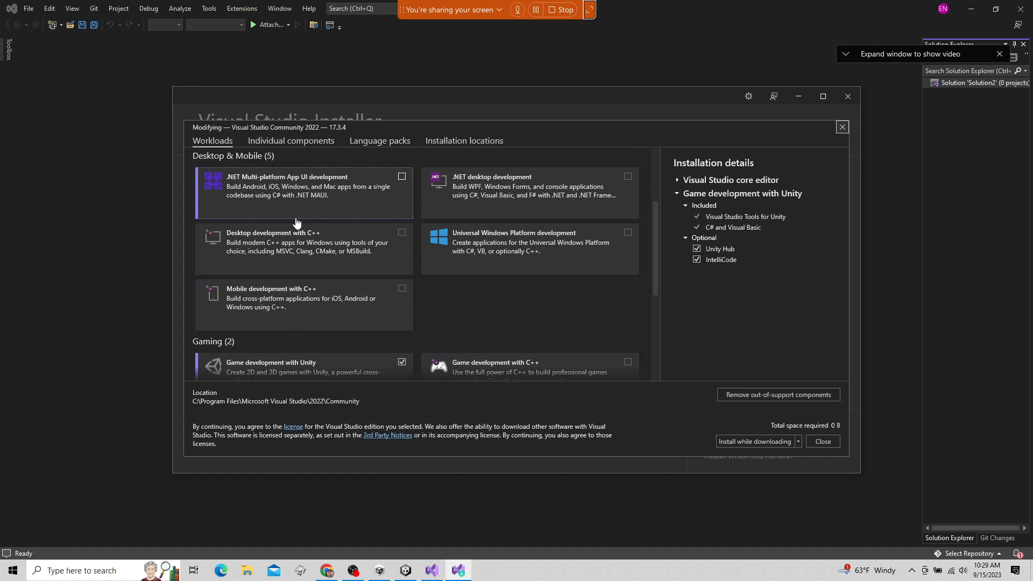
scroll(329, 294, down, 2)
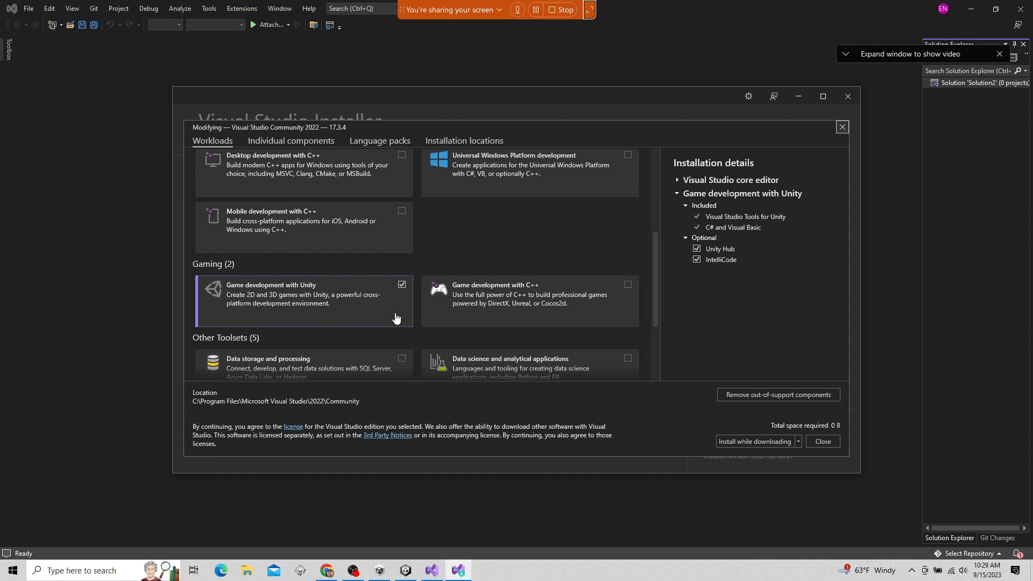
scroll(369, 275, down, 3)
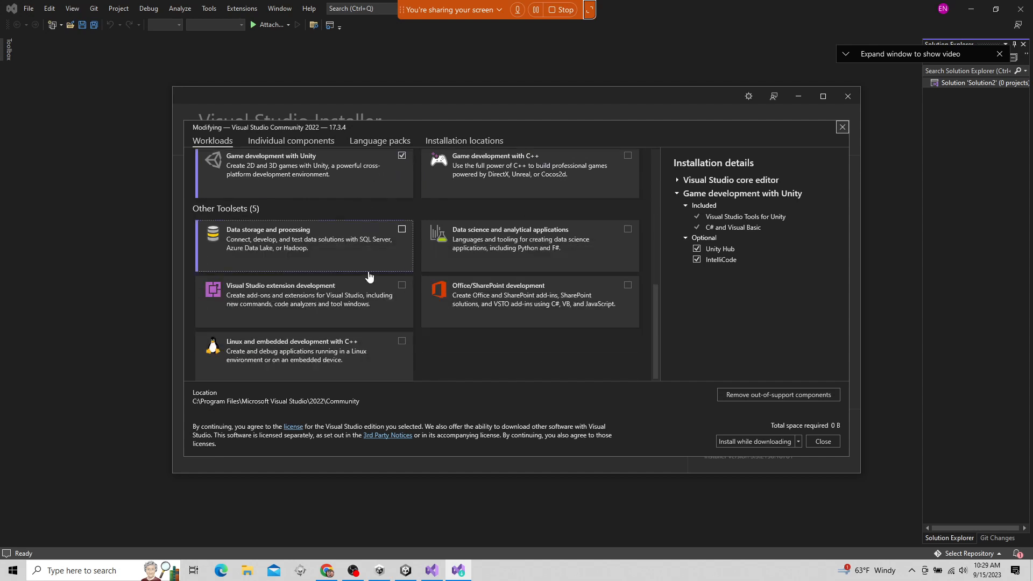
Close the Visual Studio Community 2022 modification window and the Visual Studio Installer without installing anything.
scroll(369, 277, up, 3)
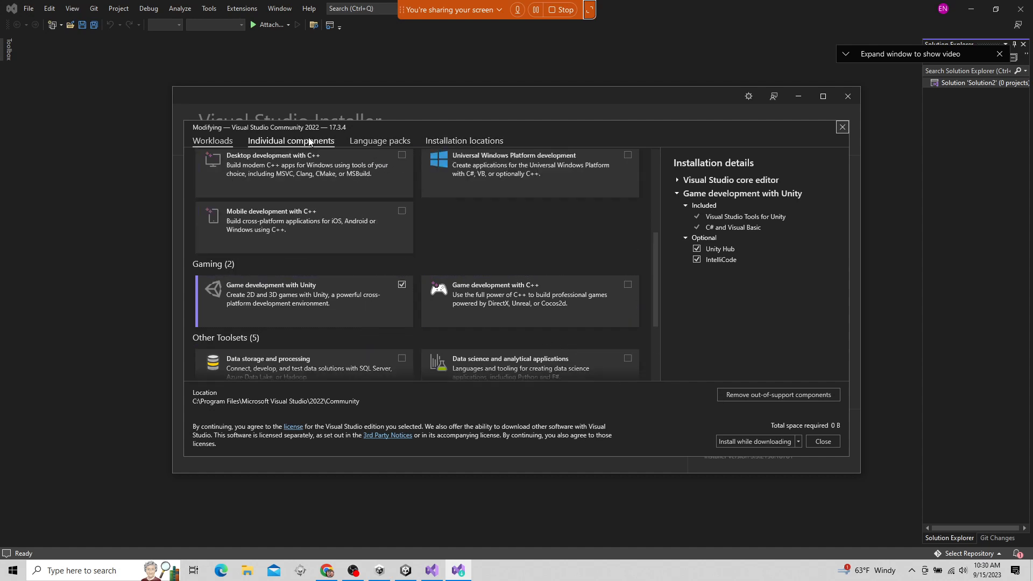
click(842, 127)
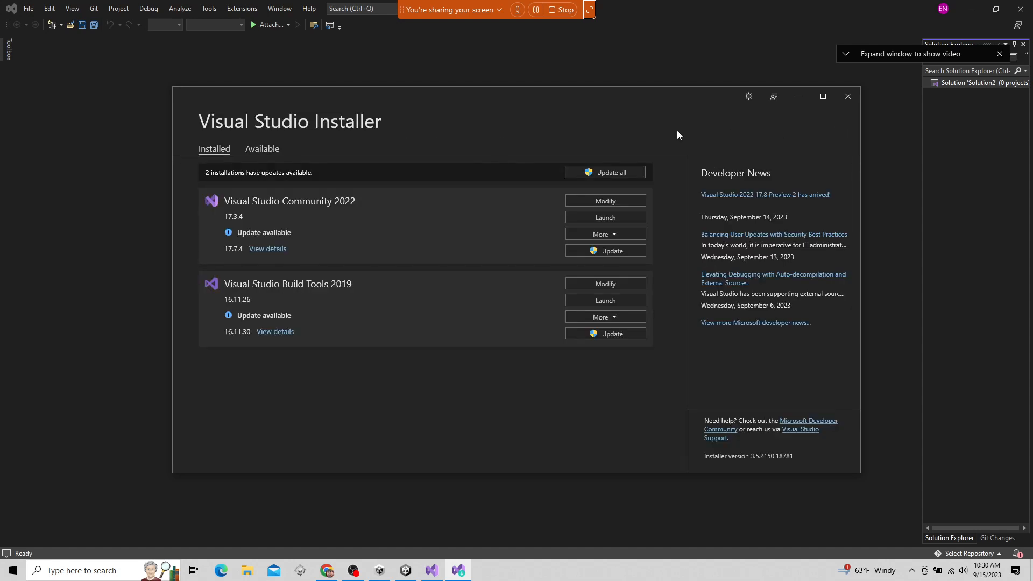
click(847, 95)
Switch to the IT201Test project in the Unity editor and open the External Tools preferences.
click(406, 571)
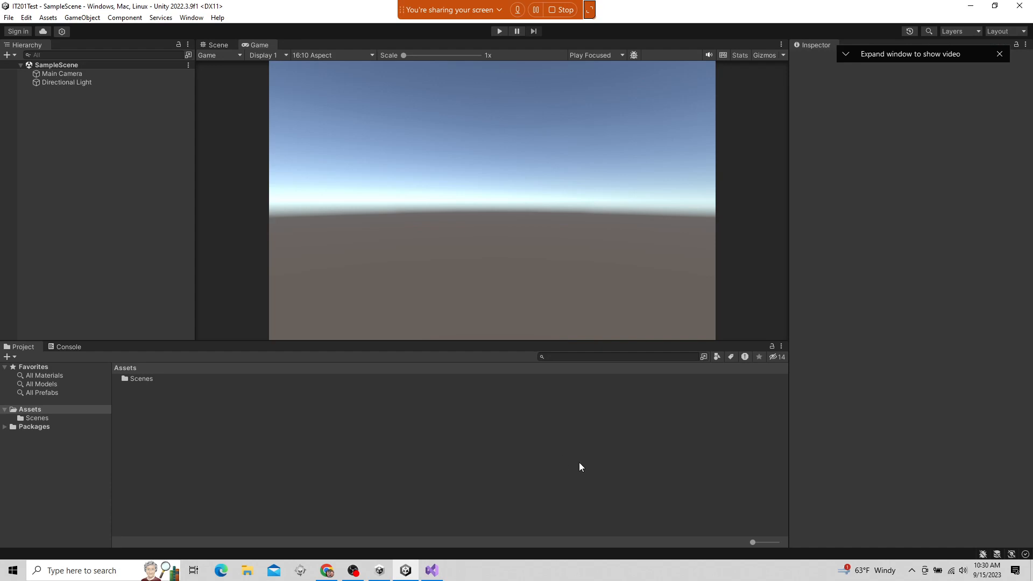
click(431, 571)
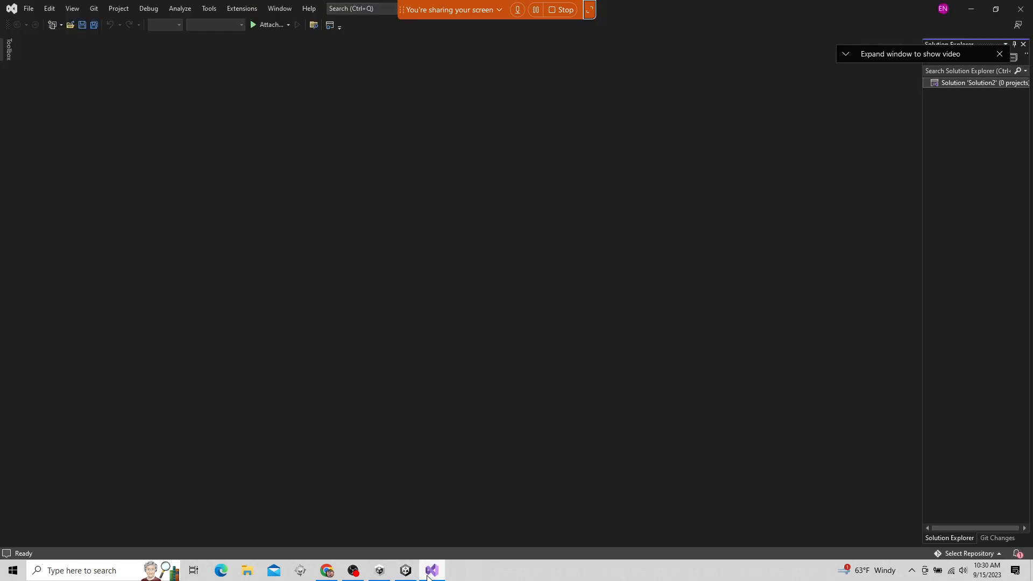
click(430, 572)
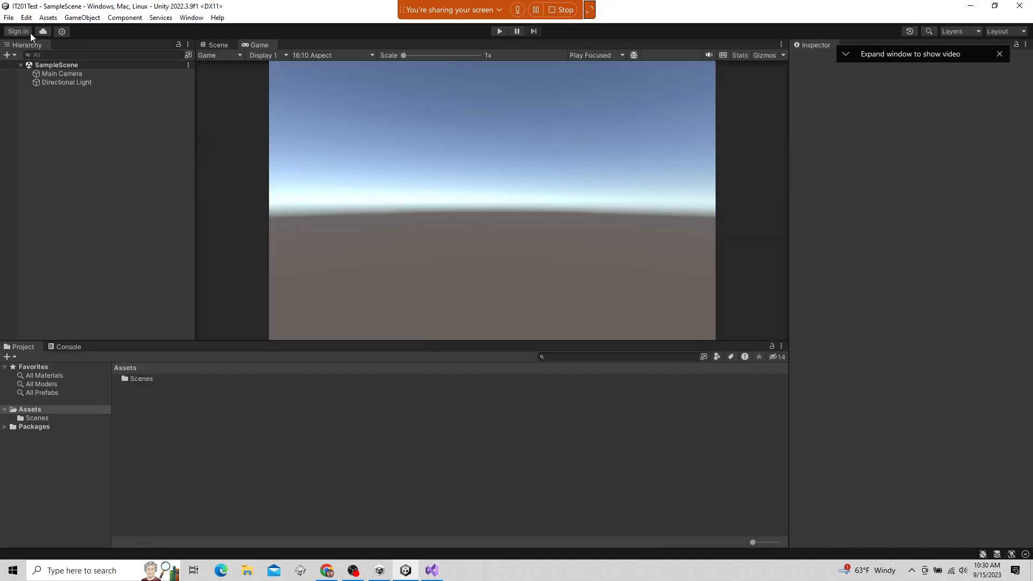
click(27, 18)
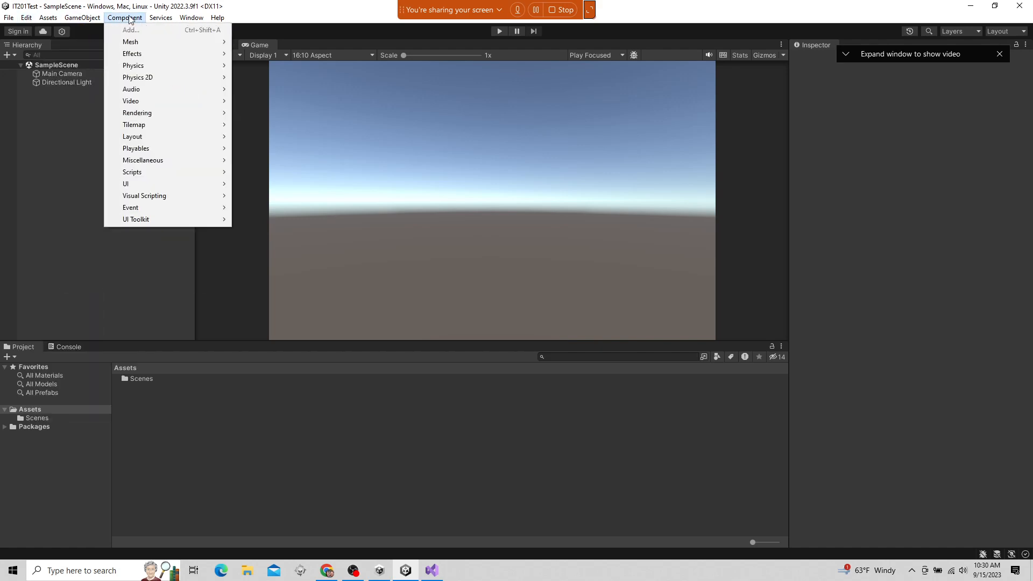
mouse_move(218, 18)
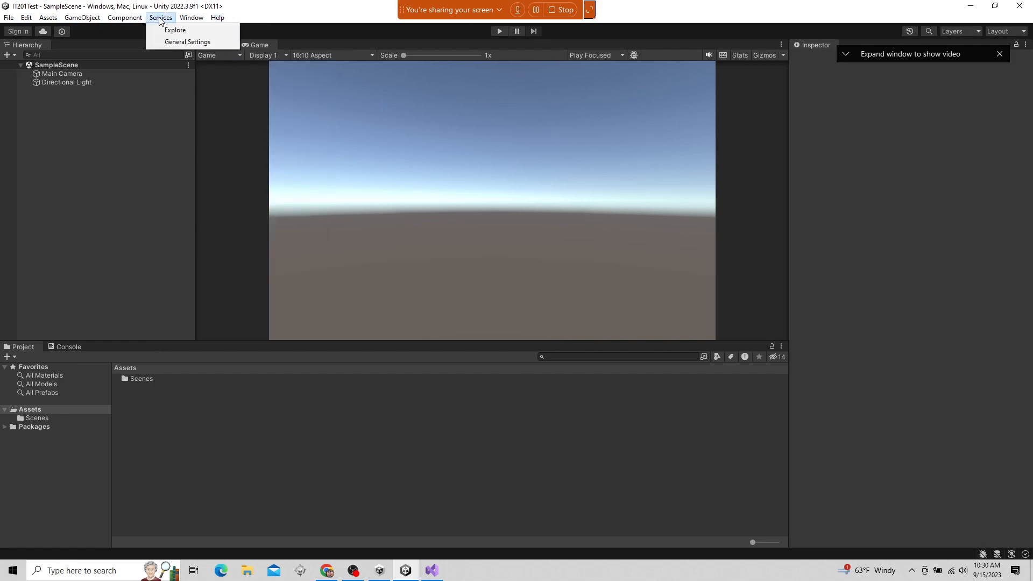
mouse_move(26, 22)
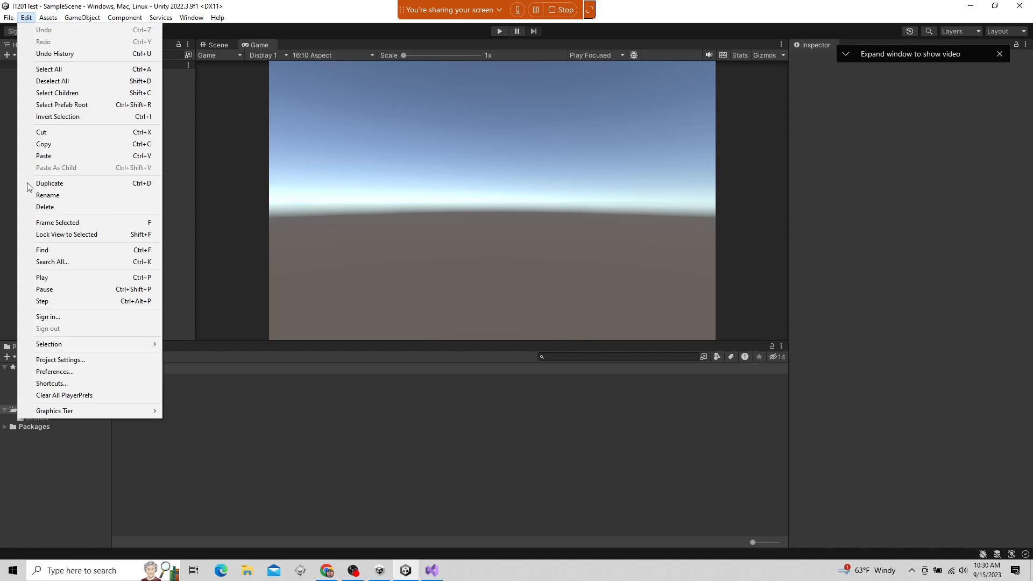
click(68, 369)
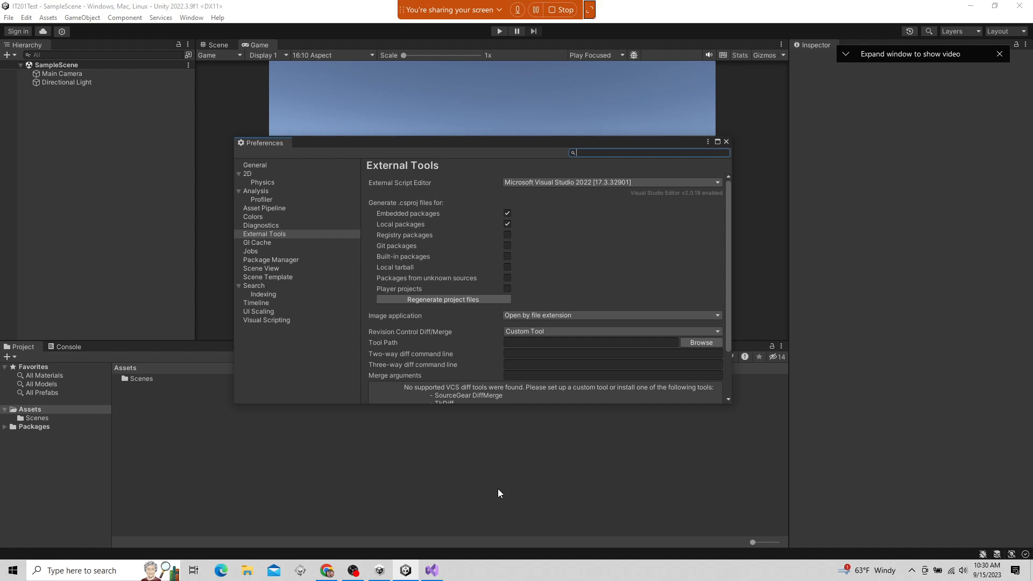
Check the Tools commands in Visual Studio, return to Unity and view the External Script Editor choices.
click(431, 570)
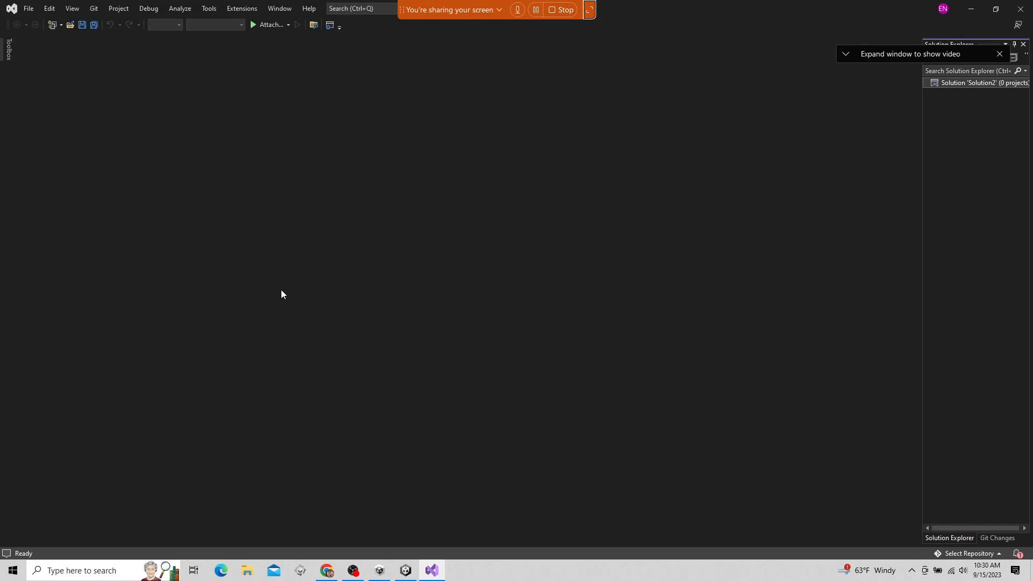
click(208, 8)
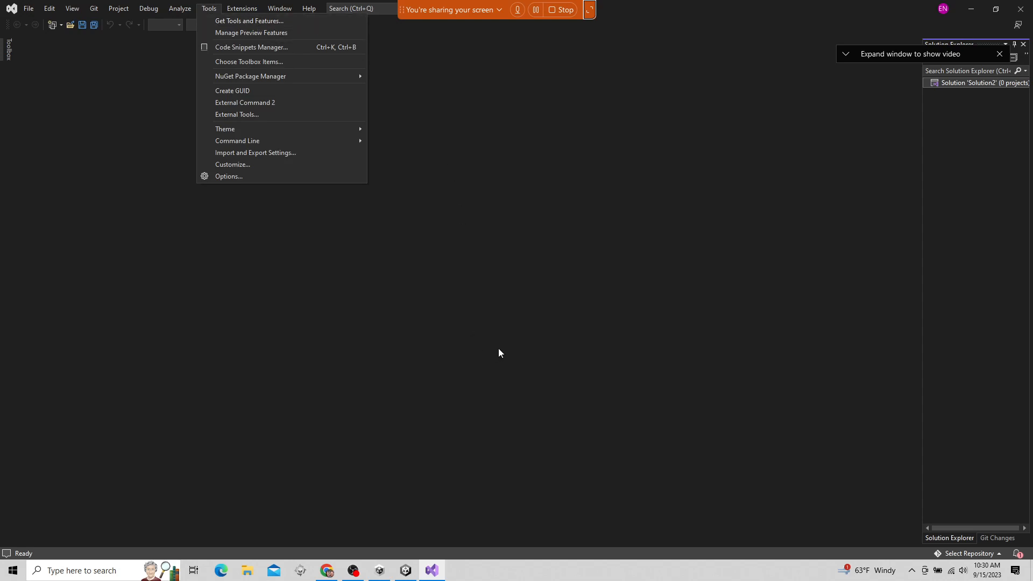
click(509, 357)
click(405, 573)
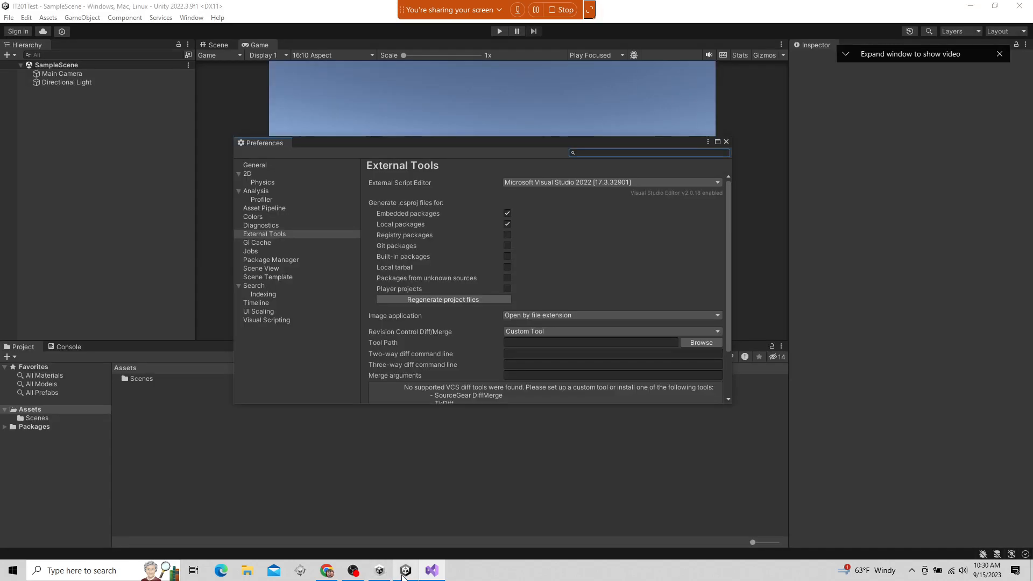
click(561, 182)
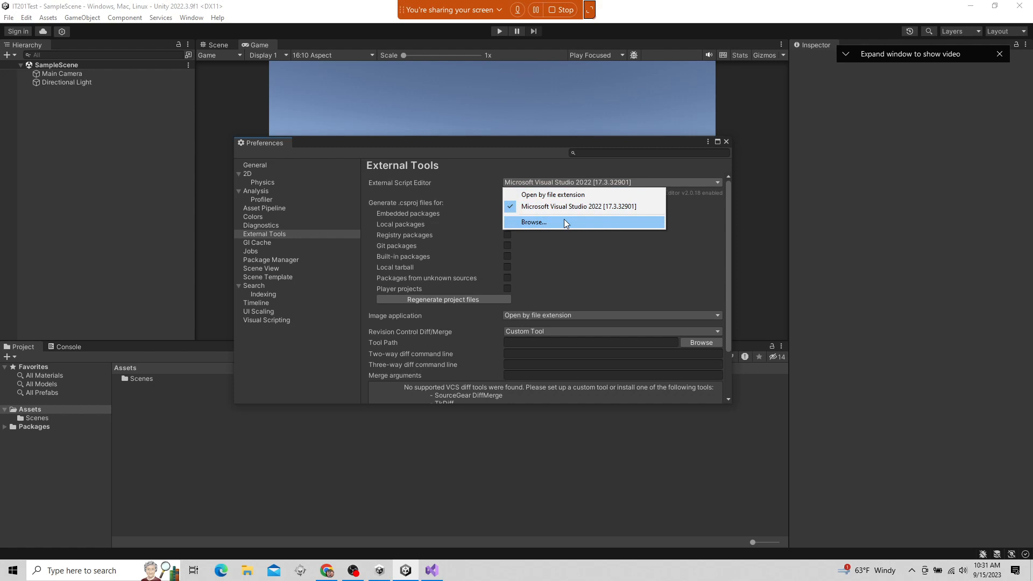
Search Windows for "visa" and open the file location of the Visual Studio 2022 app.
click(12, 576)
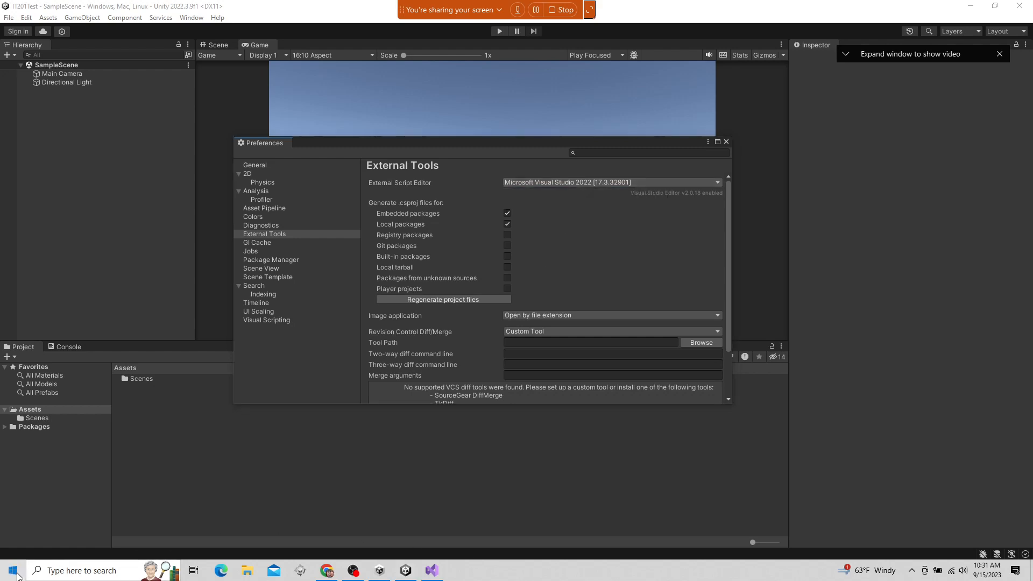
text(visa)
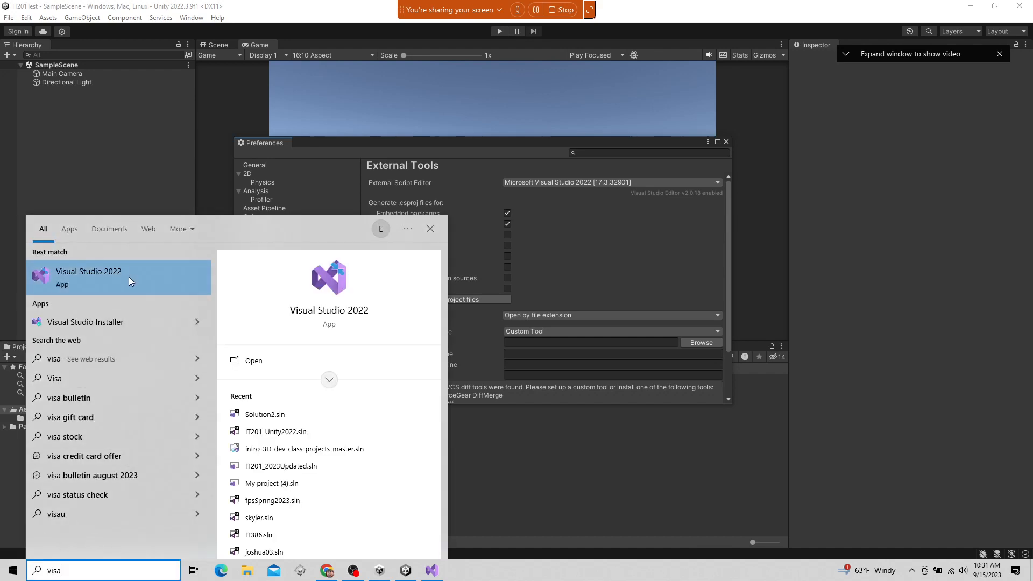
right_click(128, 276)
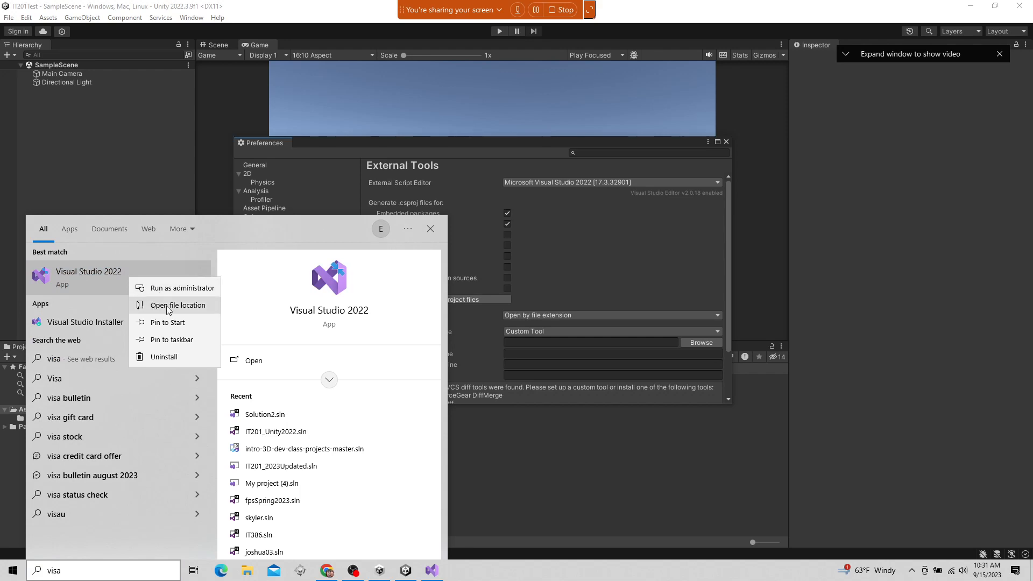
click(168, 306)
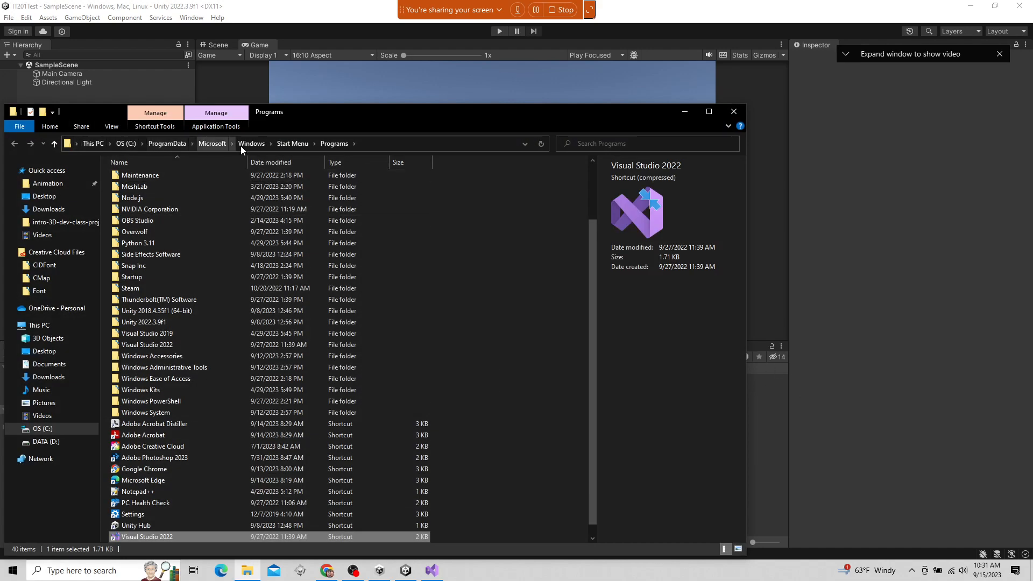
scroll(226, 486, down, 1)
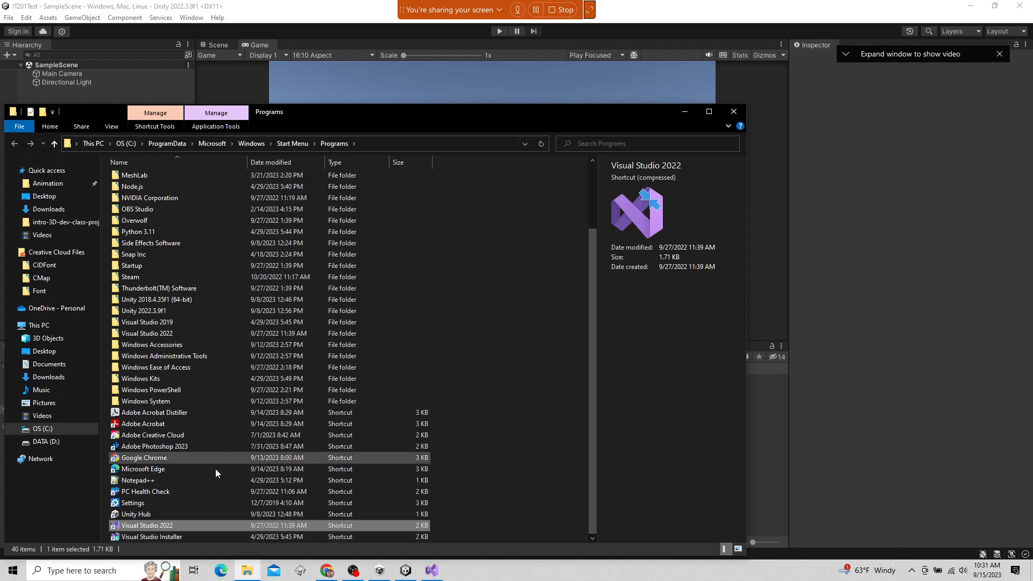
Copy the full target path from the Visual Studio 2022 shortcut's properties and close them without changes.
double_click(155, 525)
right_click(156, 526)
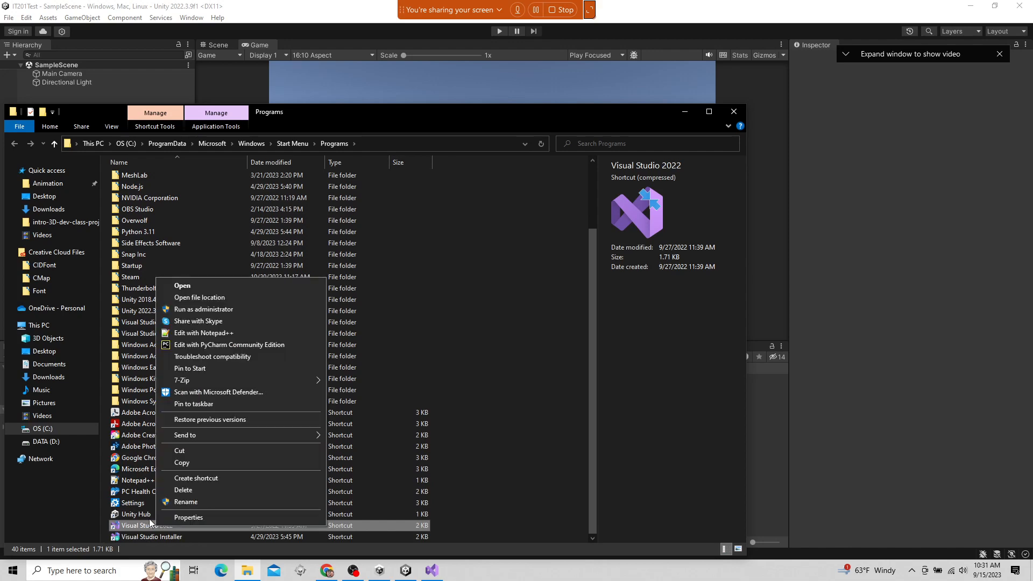
click(211, 517)
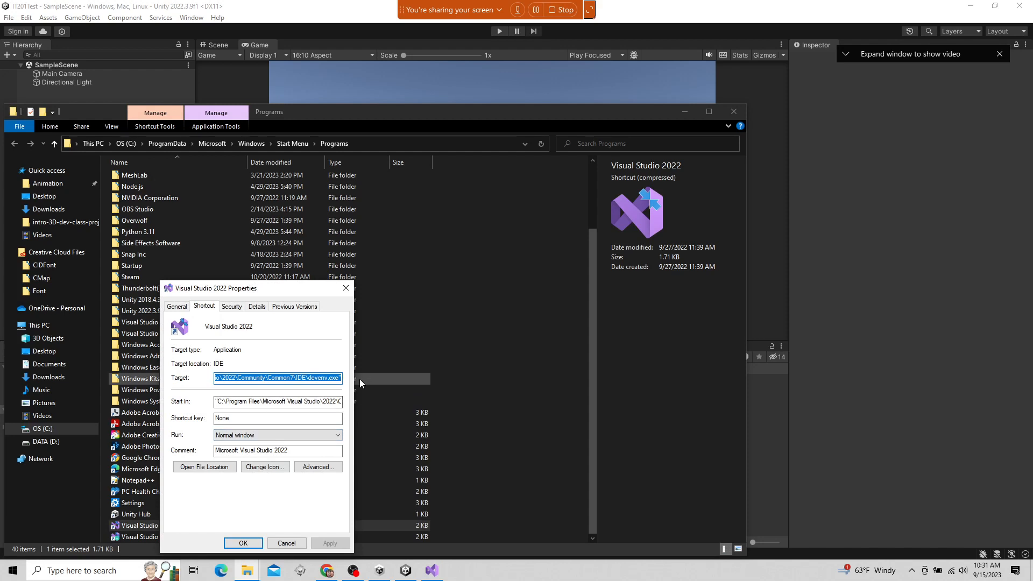
drag(221, 377, 342, 378)
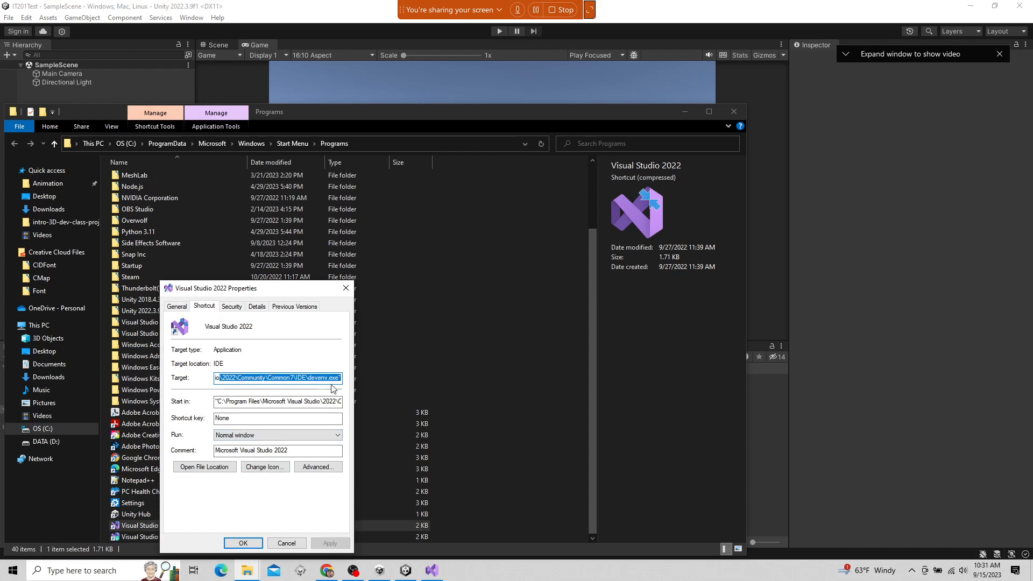
click(339, 377)
double_click(339, 377)
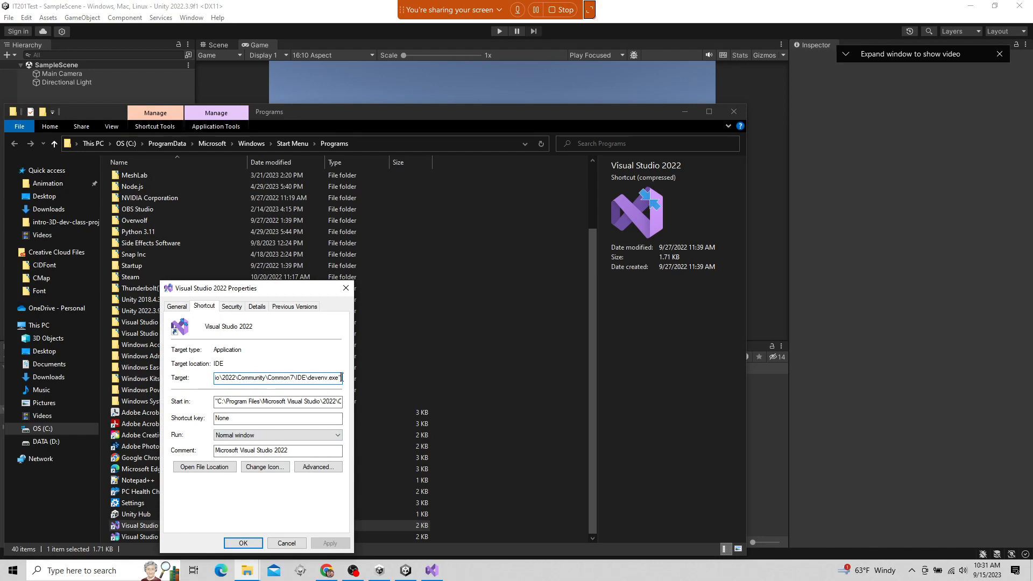
drag(341, 378, 204, 382)
key(ctrl+c)
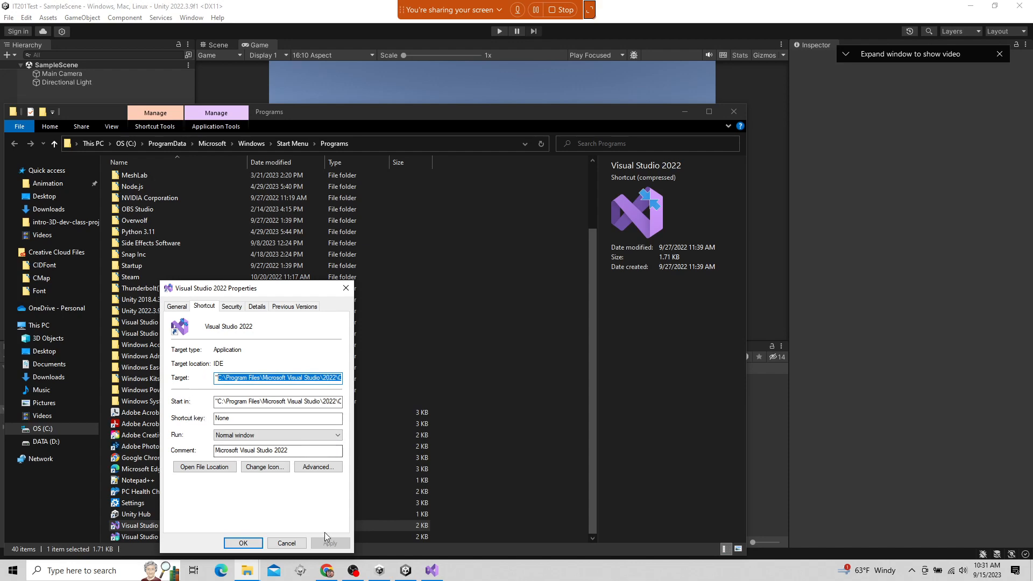
click(287, 544)
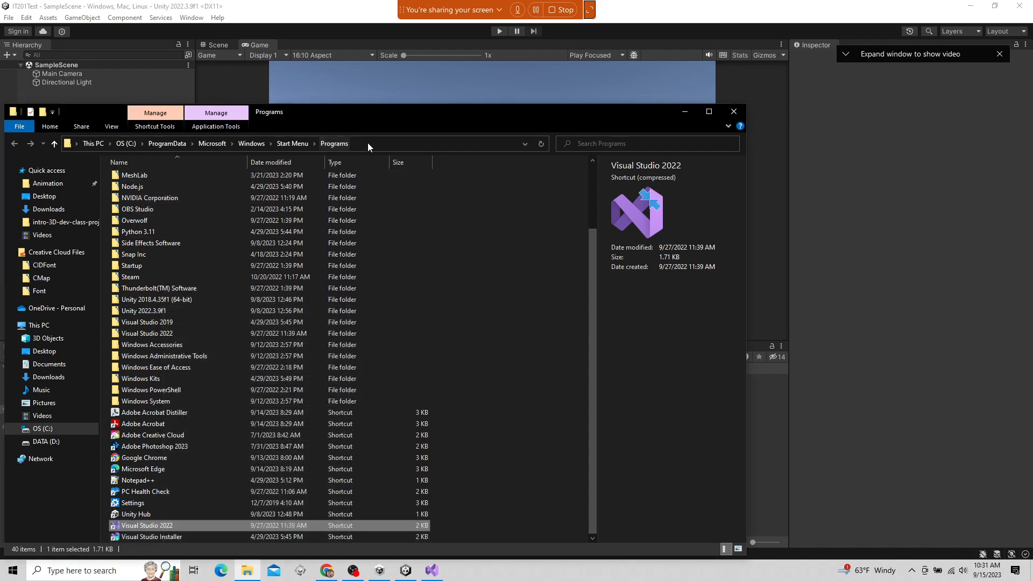
Try to go to the copied devenv.exe path in File Explorer, without its trailing quotation mark.
click(366, 142)
key(ctrl+v)
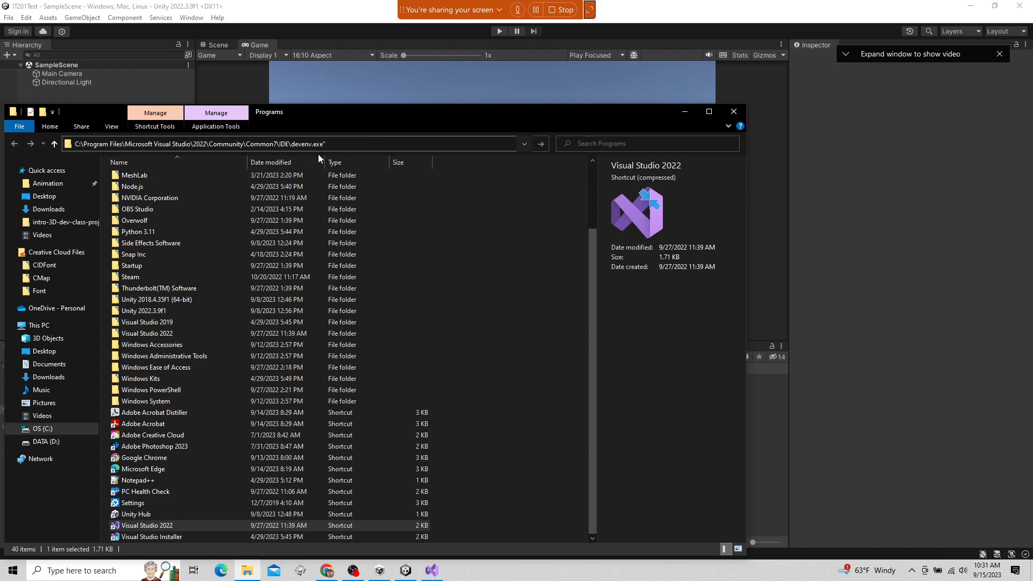
key(BackSpace)
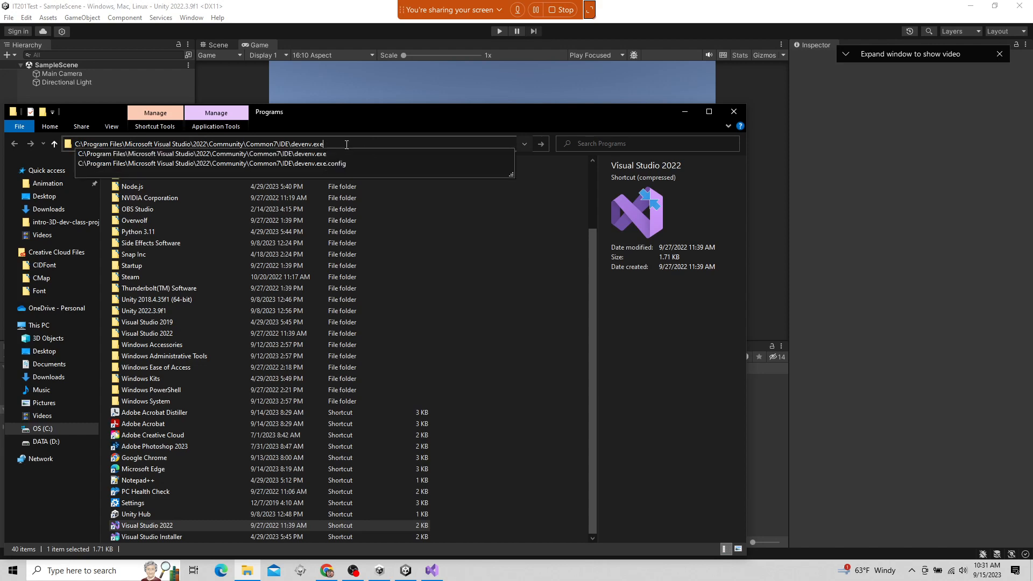
key(Return)
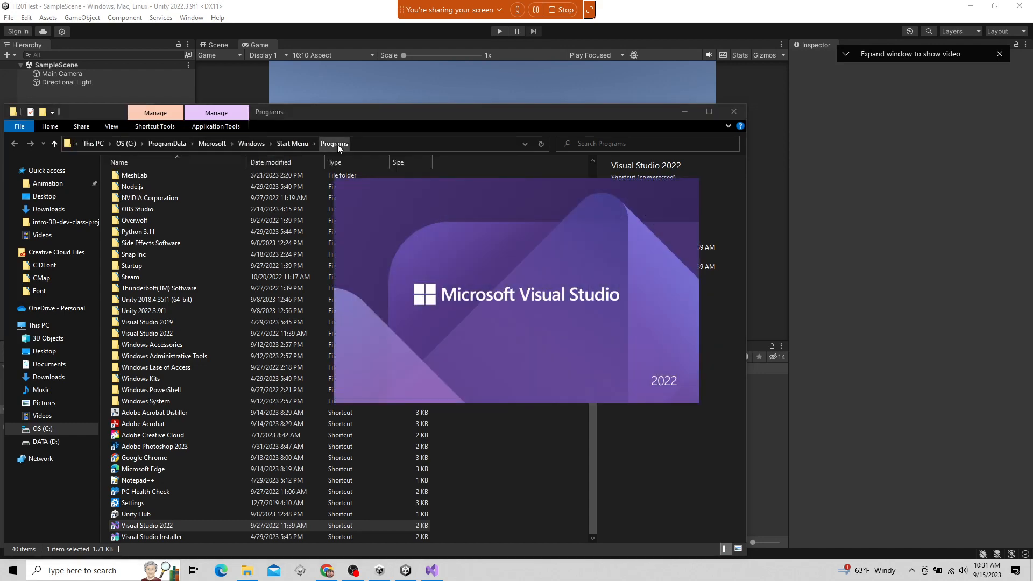
Open C:\Program Files\Microsoft Visual Studio\2022\Community\Common7\IDE in File Explorer and locate the devenv application.
click(350, 143)
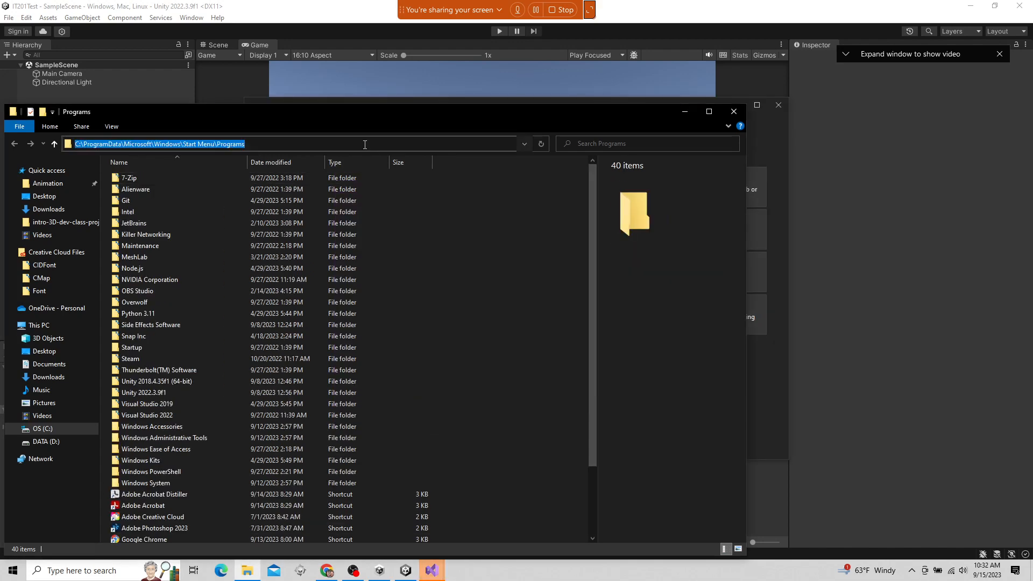
key(ctrl+v)
key(BackSpace)
key(BackSpace)
key(BackSpace)
key(BackSpace)
key(BackSpace)
key(BackSpace)
key(BackSpace)
key(BackSpace)
key(BackSpace)
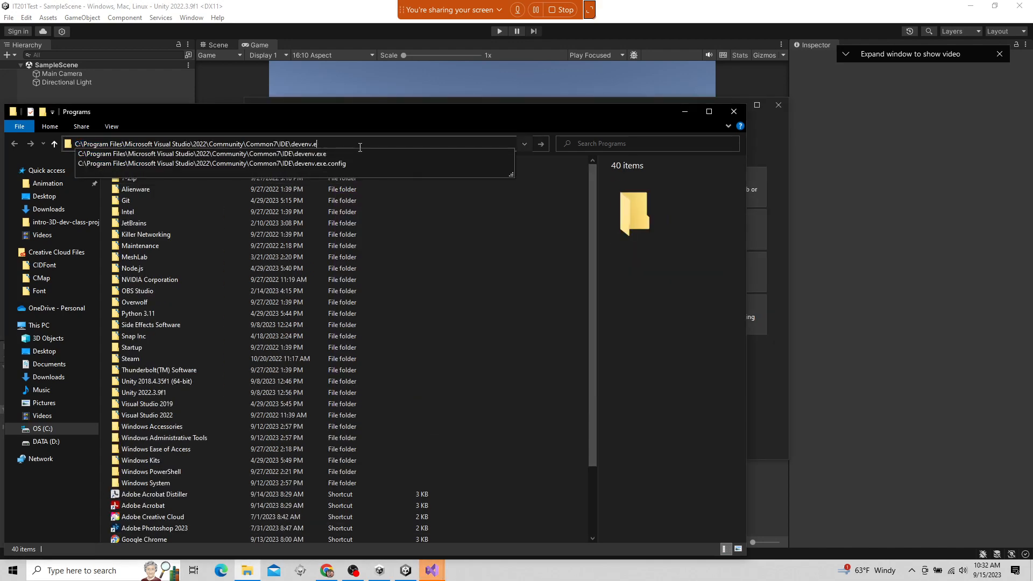
key(BackSpace)
key(BackSpace)
key(Return)
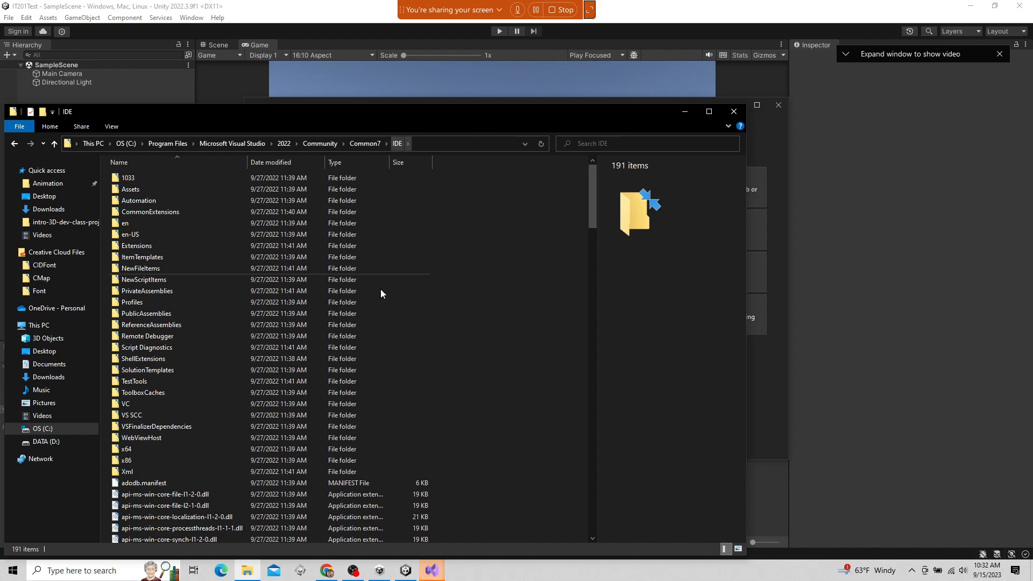
scroll(366, 352, down, 9)
scroll(365, 345, down, 1)
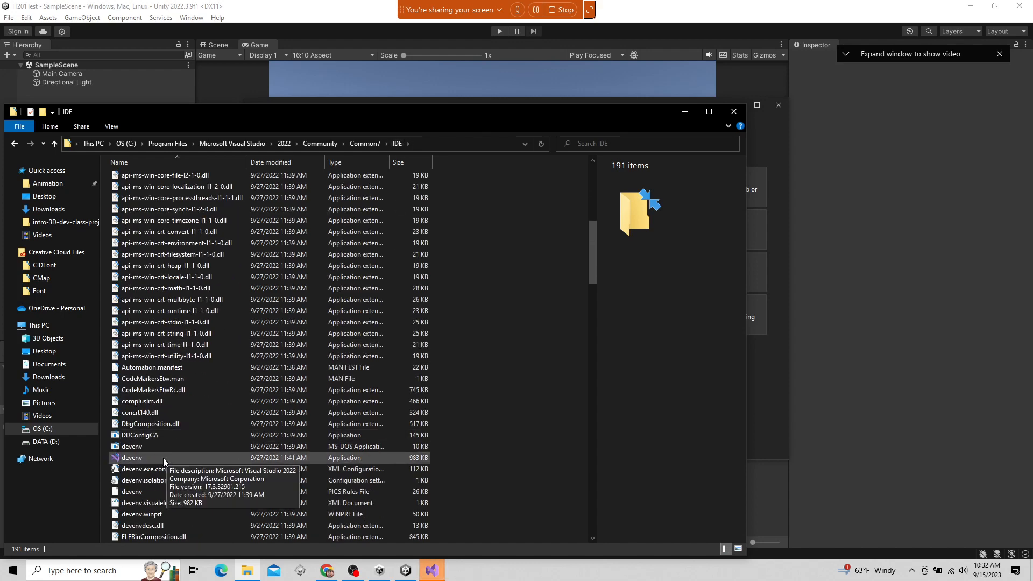
In Unity's External Script Editor setting, browse for an application and go to C:\Program Files\Microsoft Visual Studio\2022\Community\Common7\IDE.
click(405, 569)
click(617, 183)
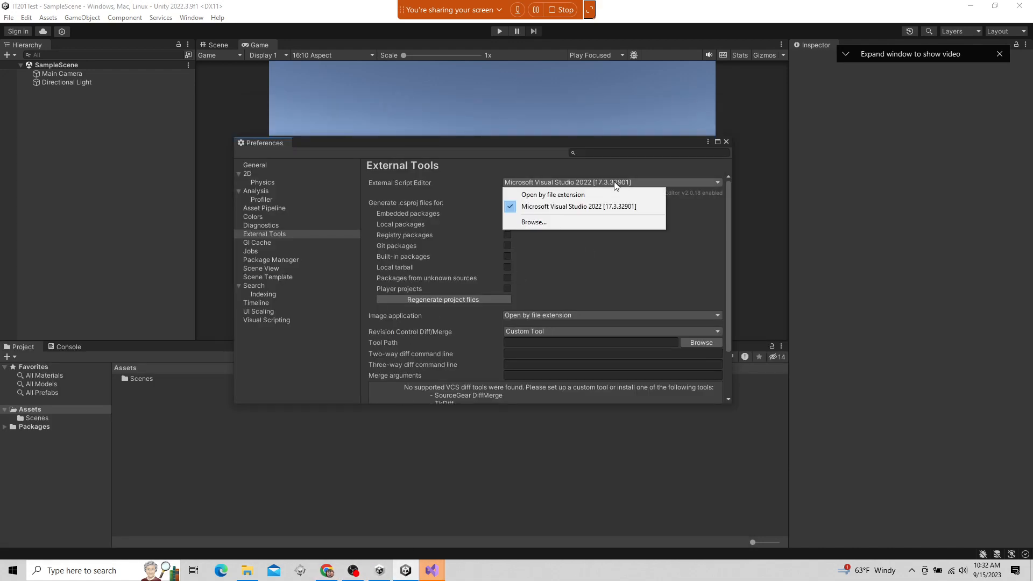
click(553, 220)
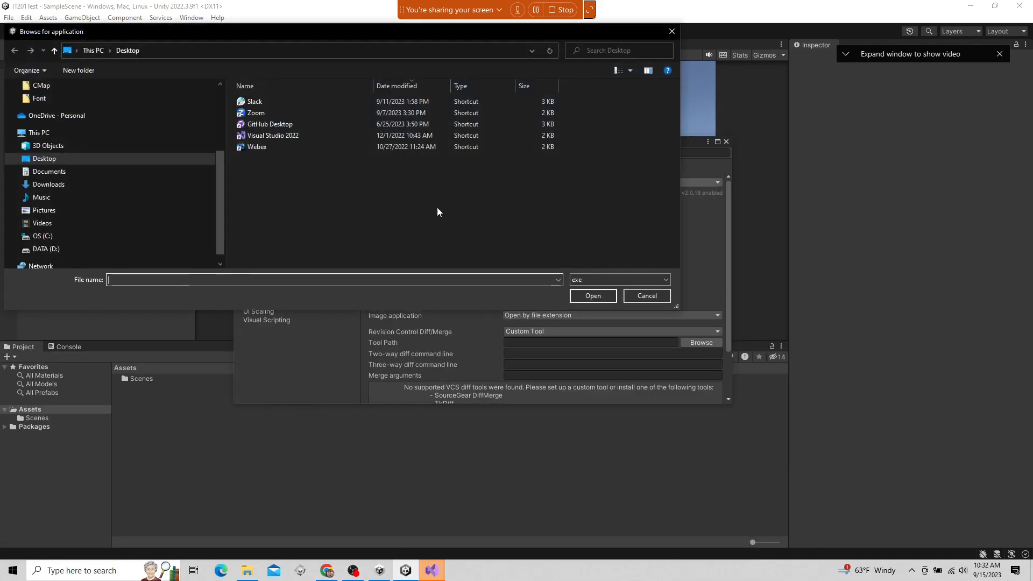
click(153, 50)
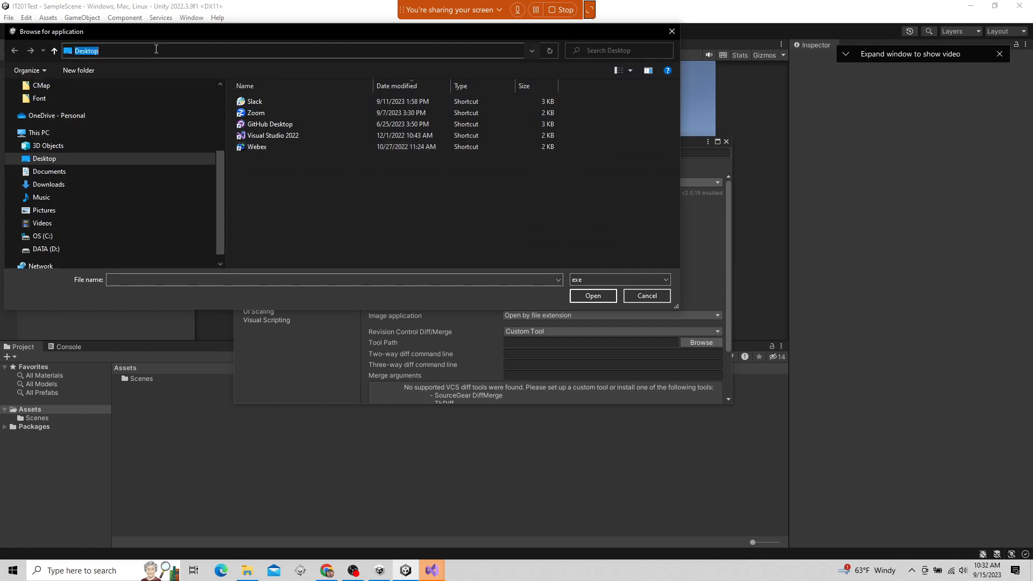
key(ctrl+v)
key(BackSpace)
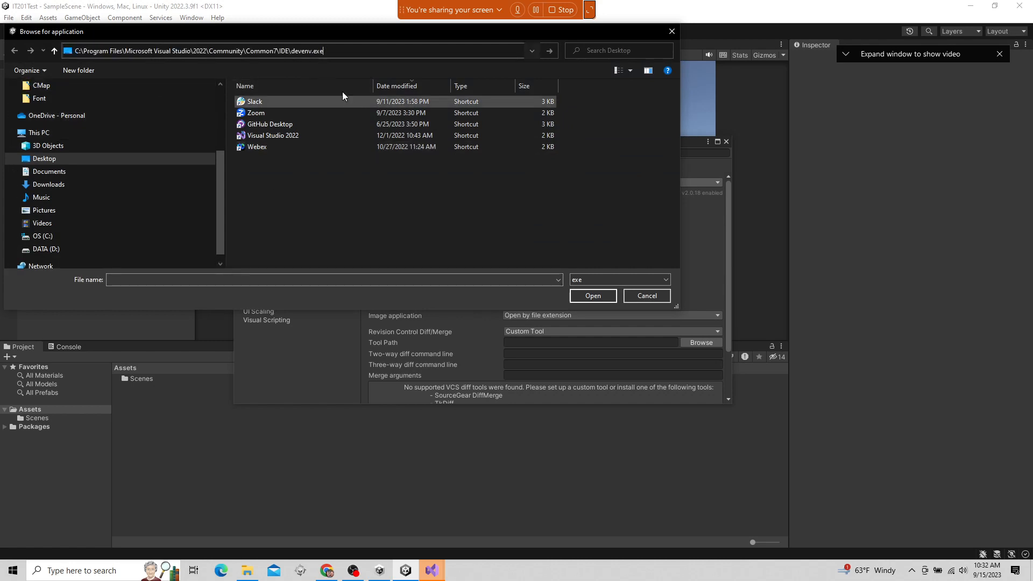
key(BackSpace)
key(BackSpace)
key(BackSpace)
key(BackSpace)
key(BackSpace)
key(BackSpace)
key(BackSpace)
key(BackSpace)
key(BackSpace)
key(BackSpace)
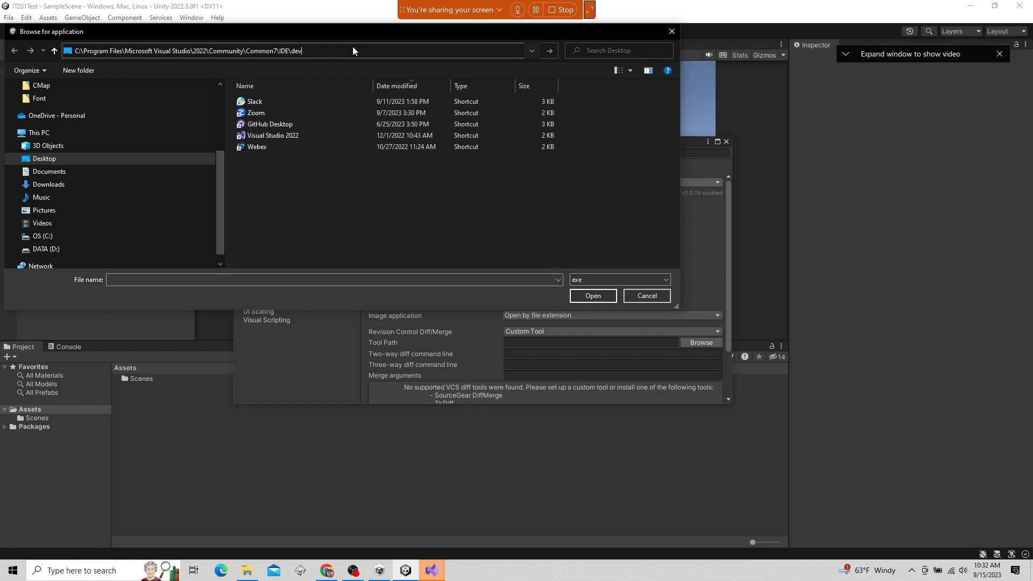
key(Return)
Select the devenv application in the IDE folder, then cancel browsing without opening it.
scroll(339, 197, down, 10)
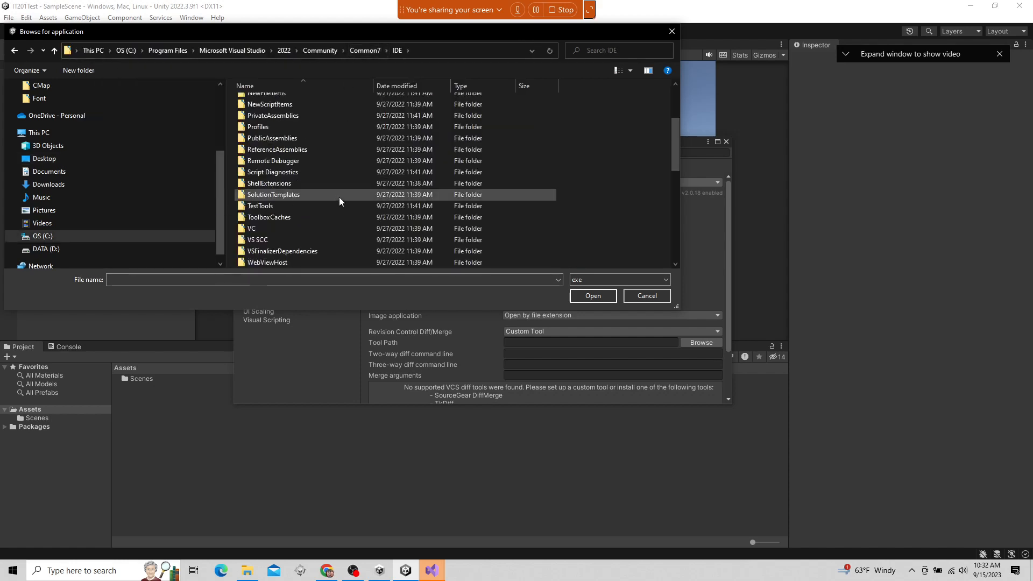
click(281, 150)
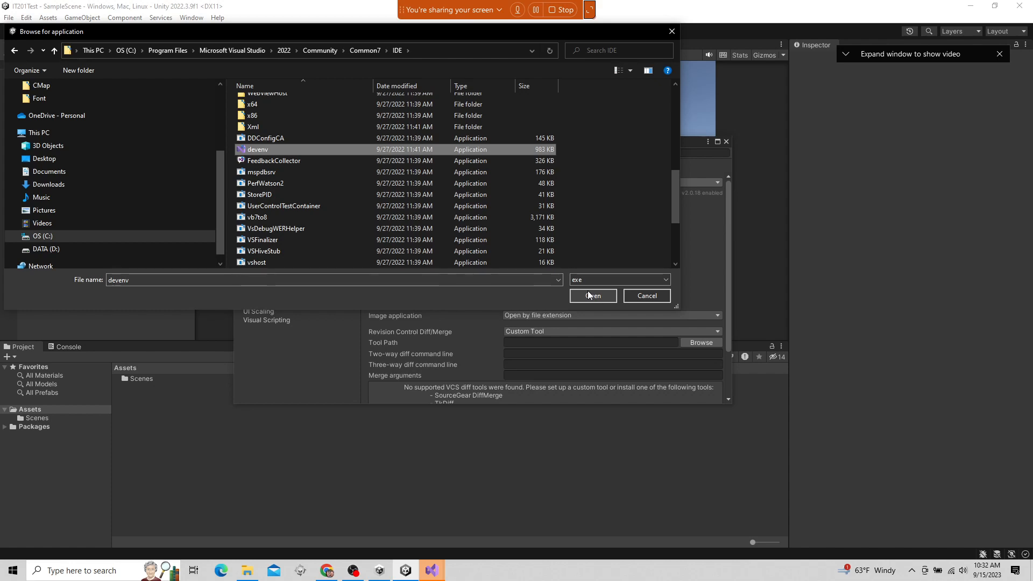
click(648, 296)
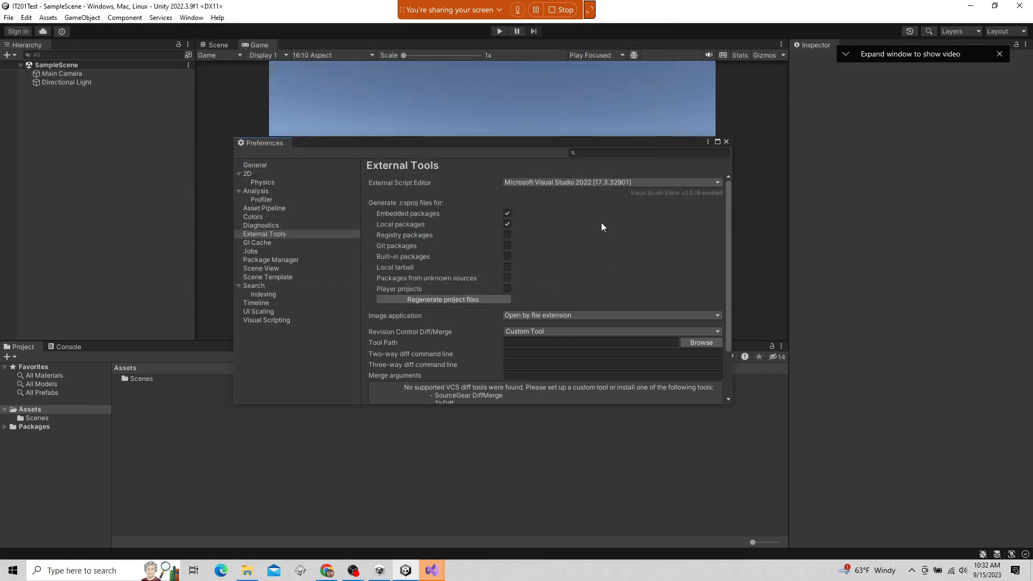
Close Unity's Preferences window and the extra Visual Studio 2022 start window, leaving the Solution2 window open.
click(727, 141)
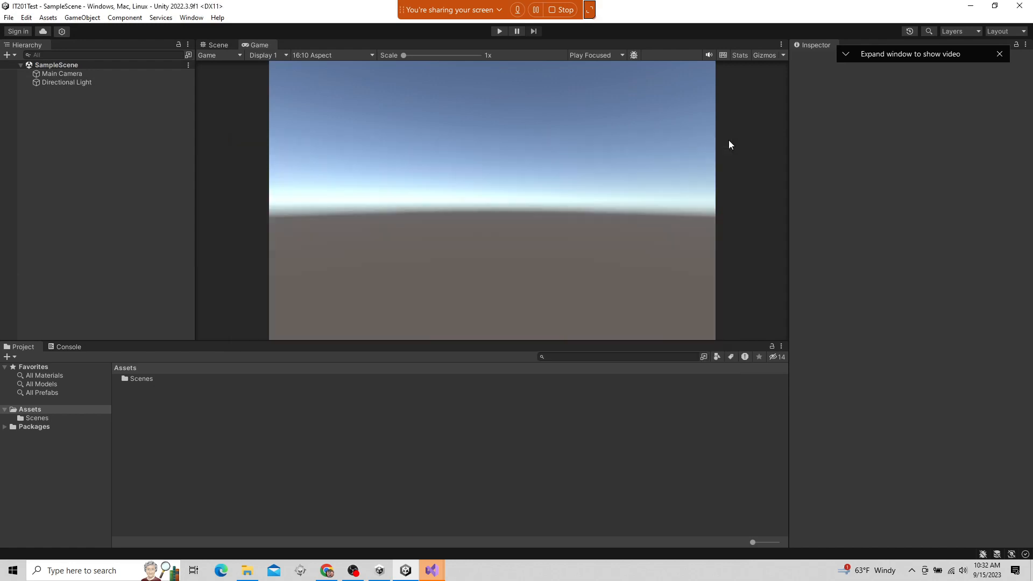
mouse_move(441, 562)
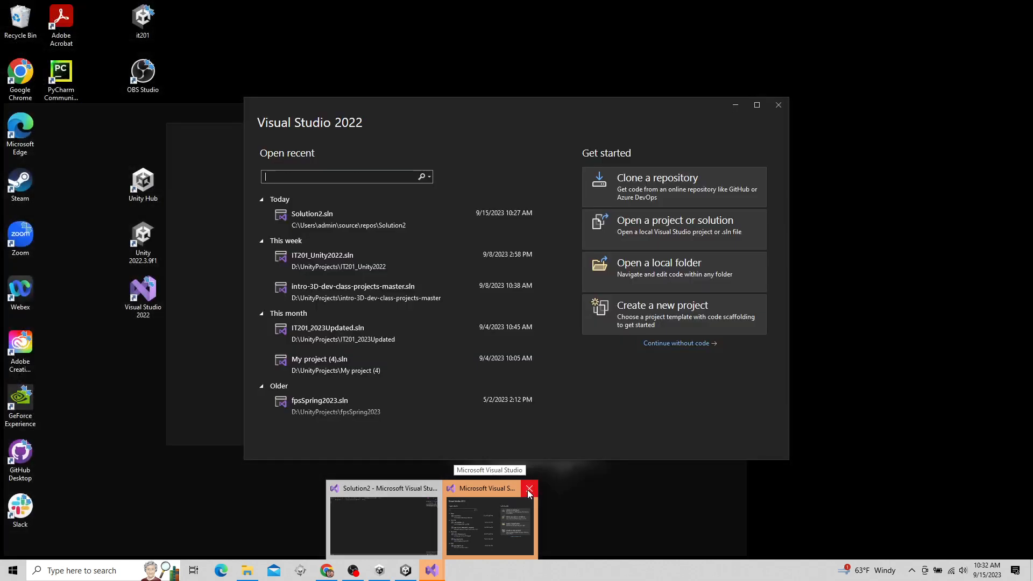
click(529, 487)
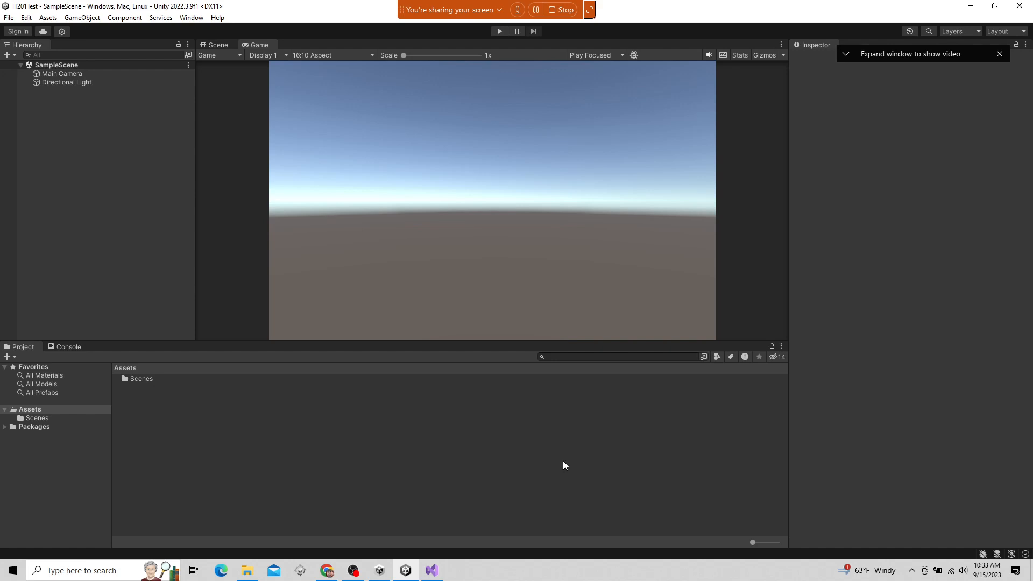
Switch to Visual Studio's Solution2 window and open Get Tools and Features, dismissing any interfering dialogs to reach the installer's workloads.
click(431, 571)
click(207, 9)
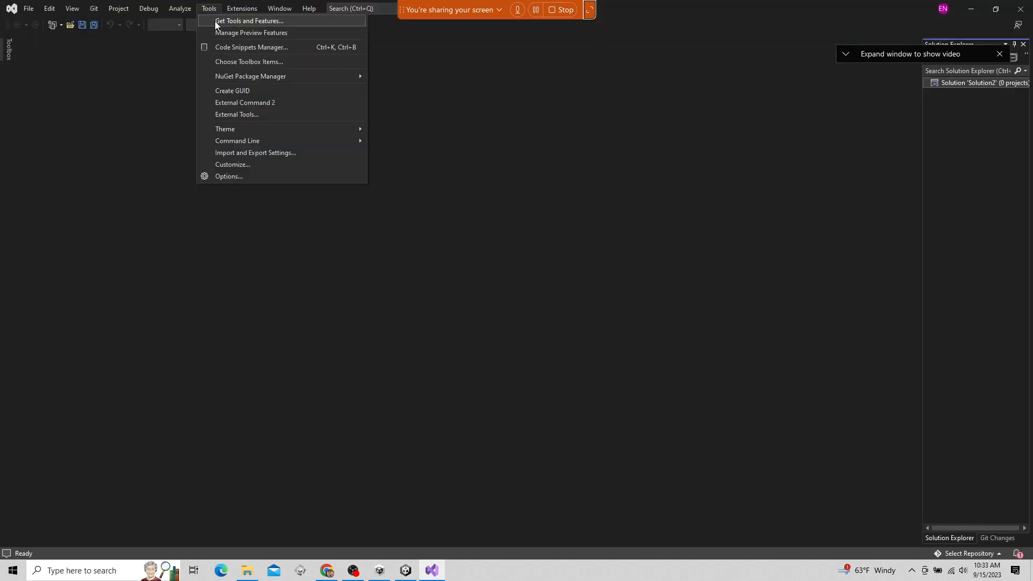
click(276, 20)
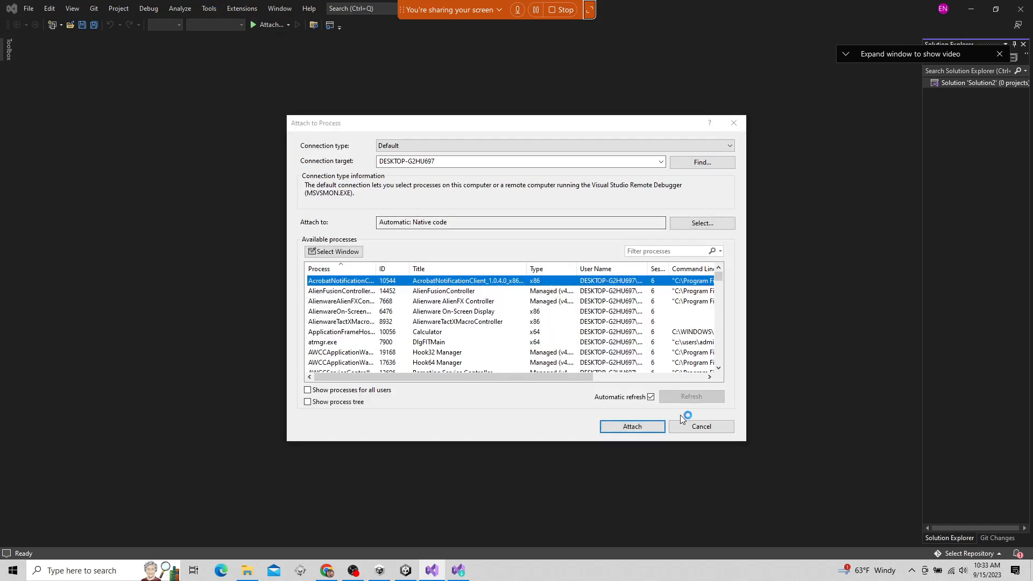
click(683, 425)
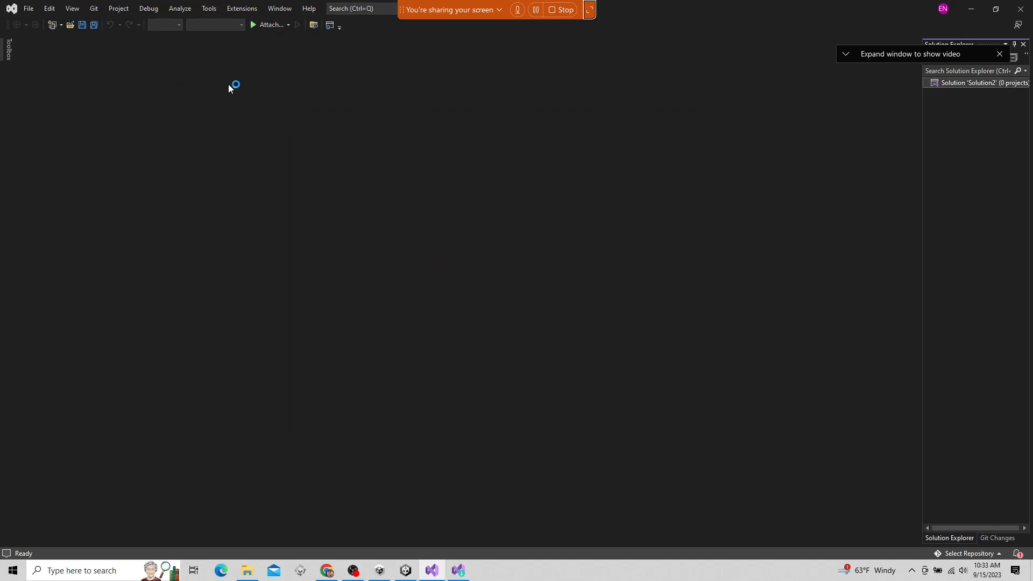
click(209, 8)
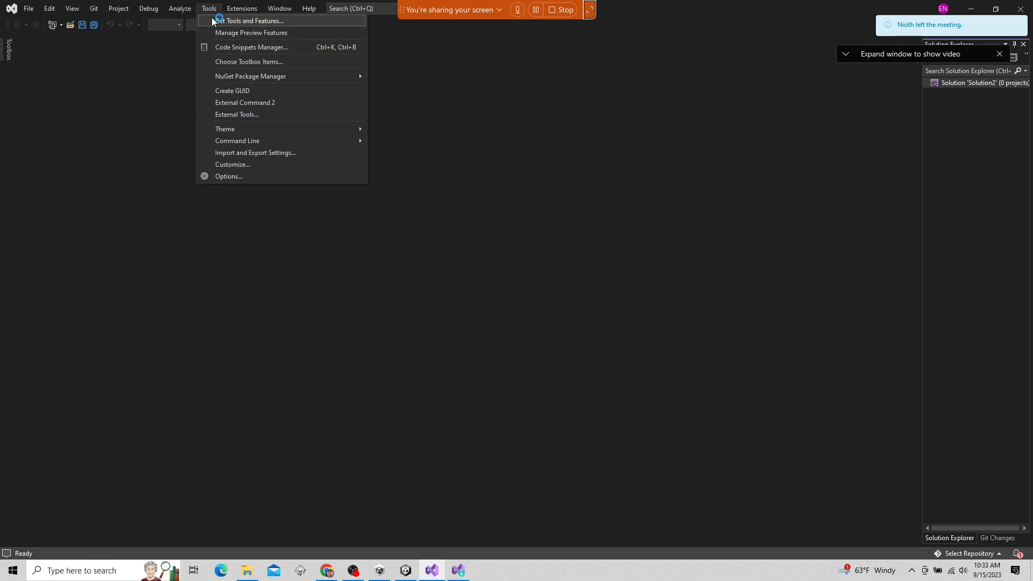
click(253, 21)
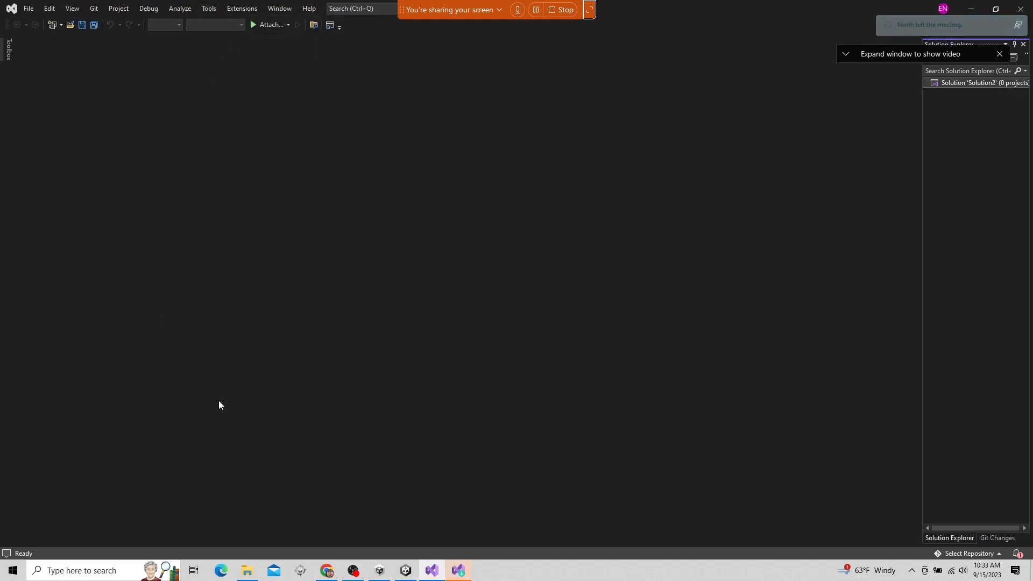
click(459, 571)
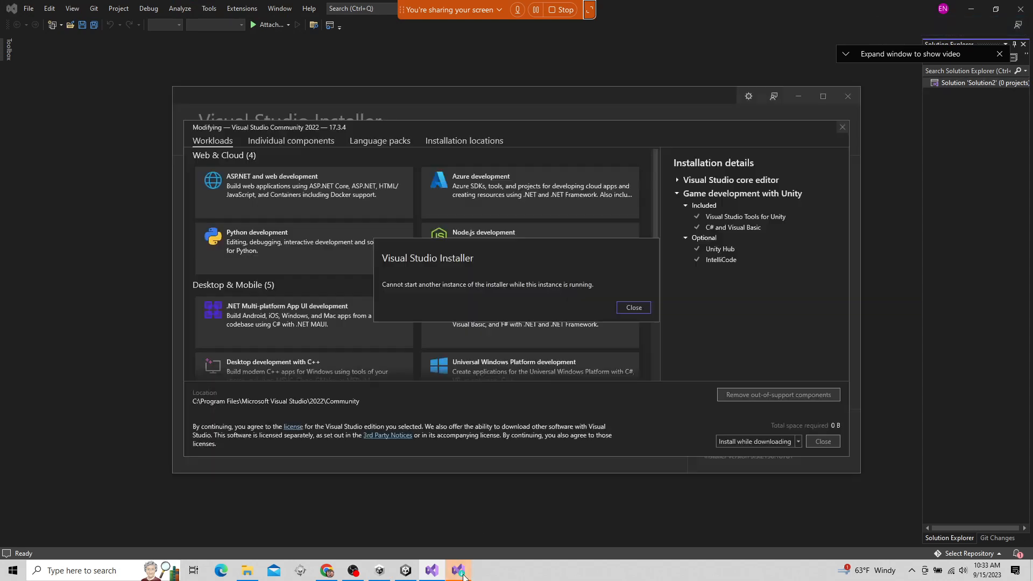
click(634, 306)
Check the Game development with Unity workload's selection under Gaming and close the Visual Studio Installer without making changes.
scroll(301, 219, down, 1)
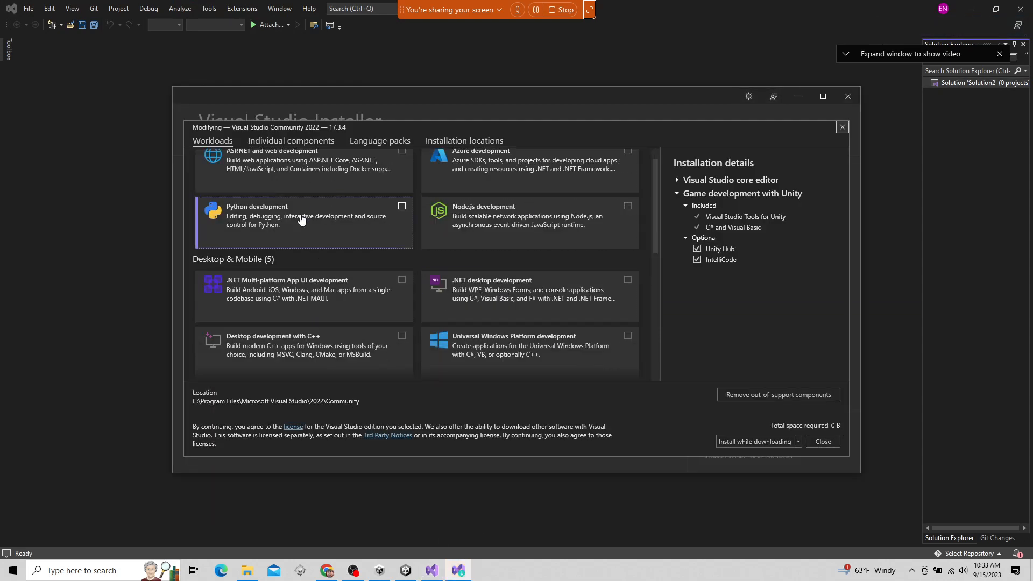
scroll(272, 287, up, 1)
scroll(276, 290, down, 7)
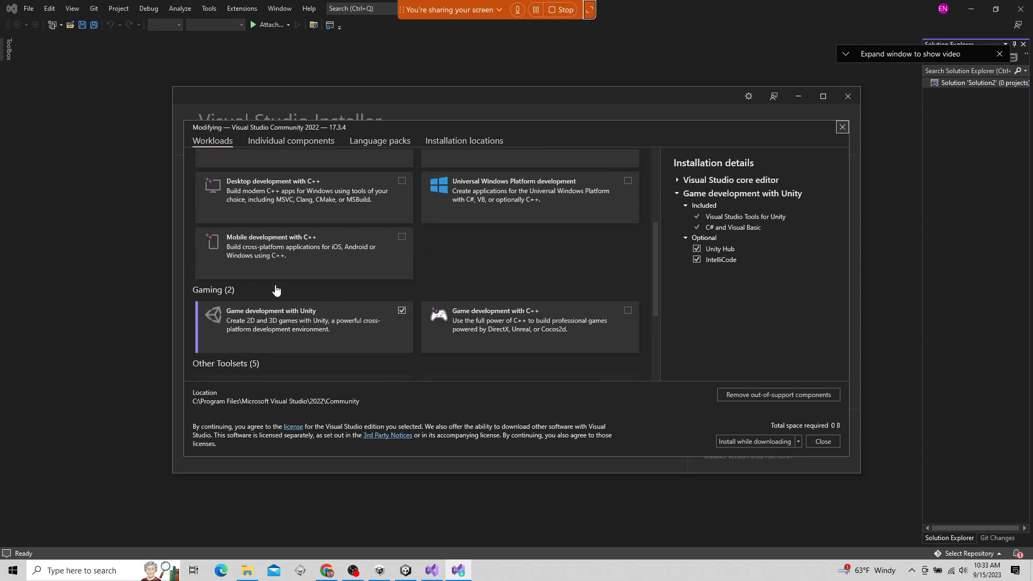
scroll(276, 291, down, 2)
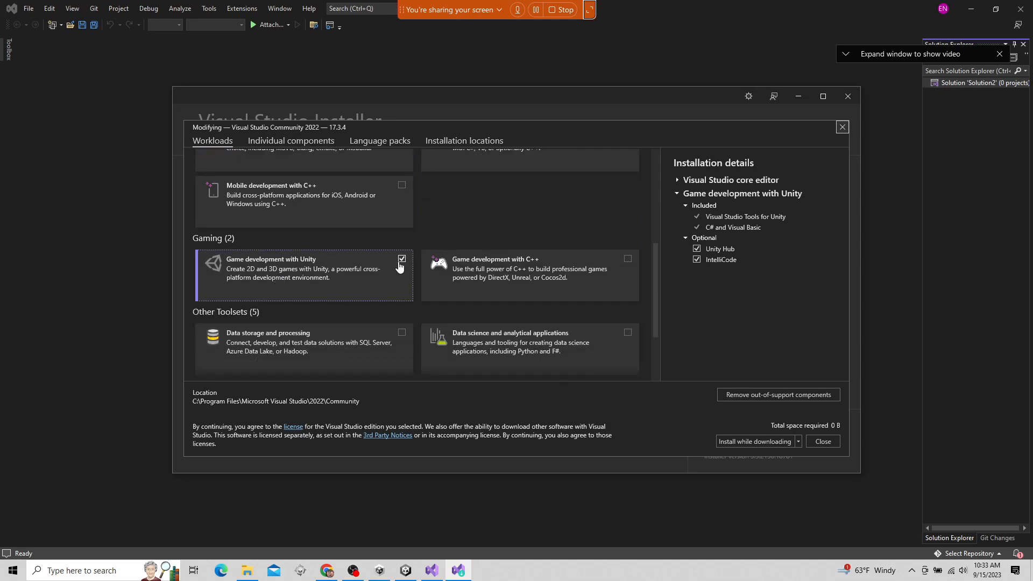
click(849, 96)
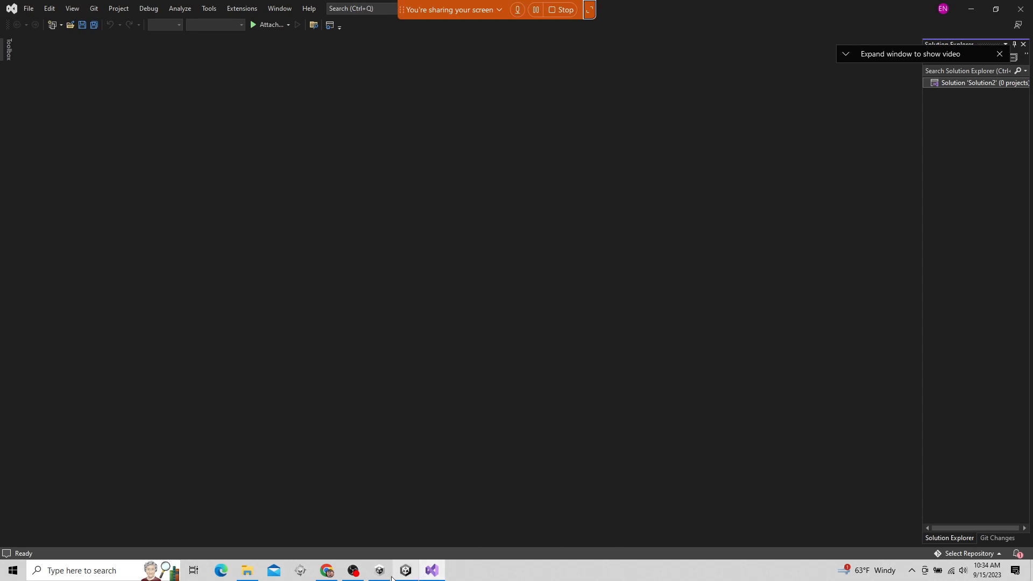
click(356, 575)
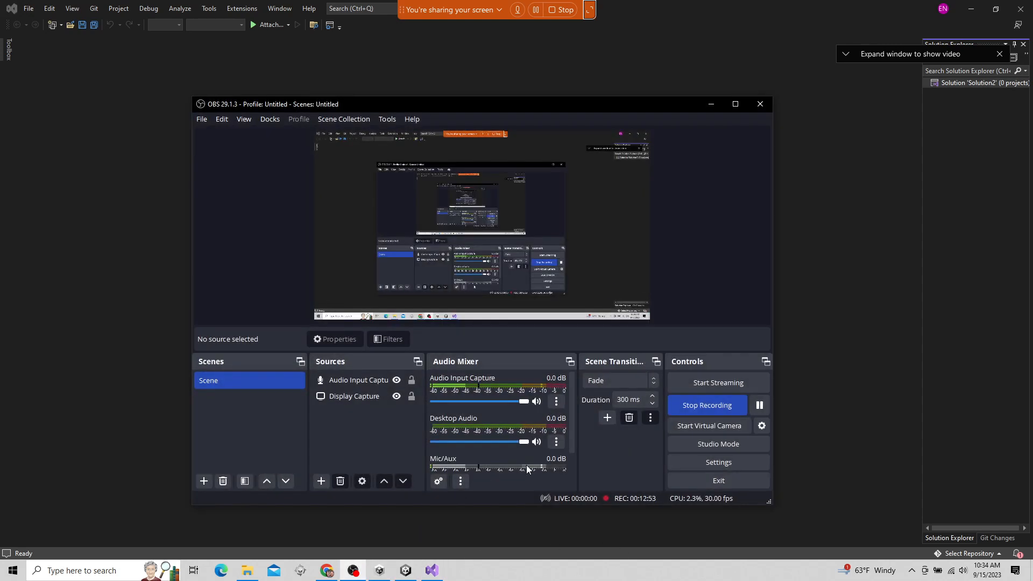